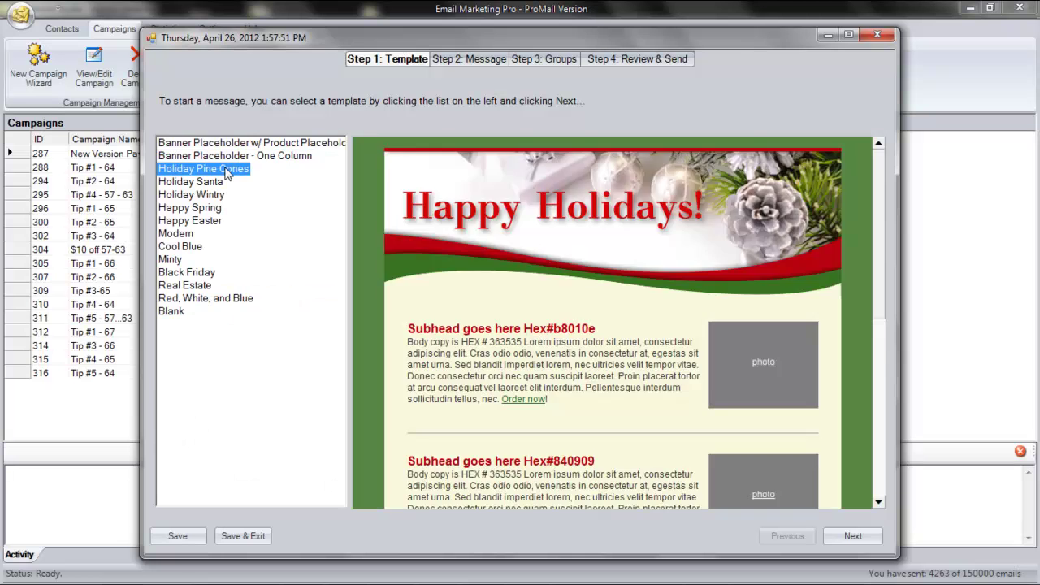
- Preview the Holiday Santa, Holiday Wintry and Happy Spring templates, then close the template wizard
left_click(209, 183)
left_click(205, 196)
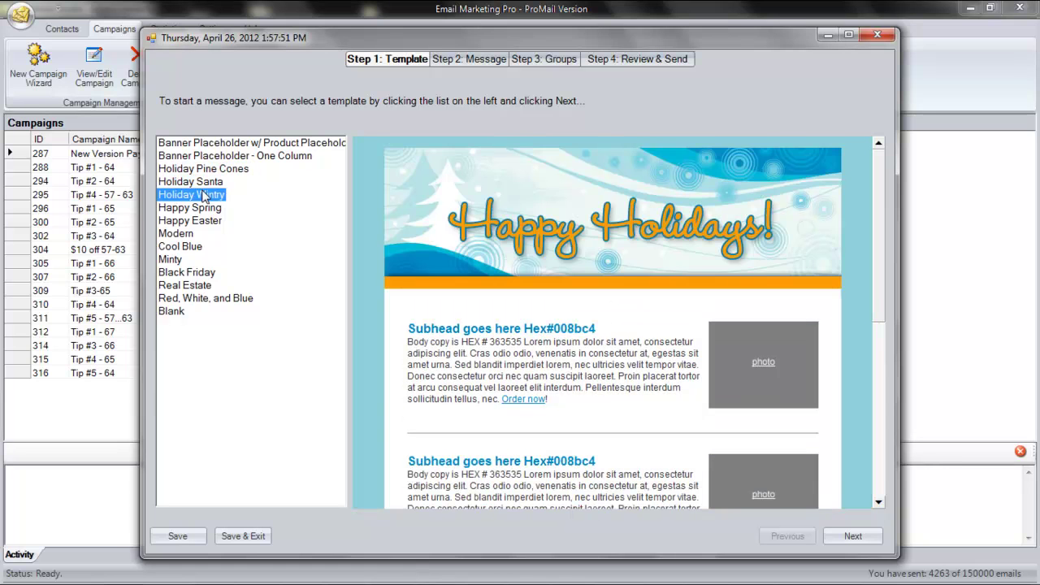
left_click(198, 209)
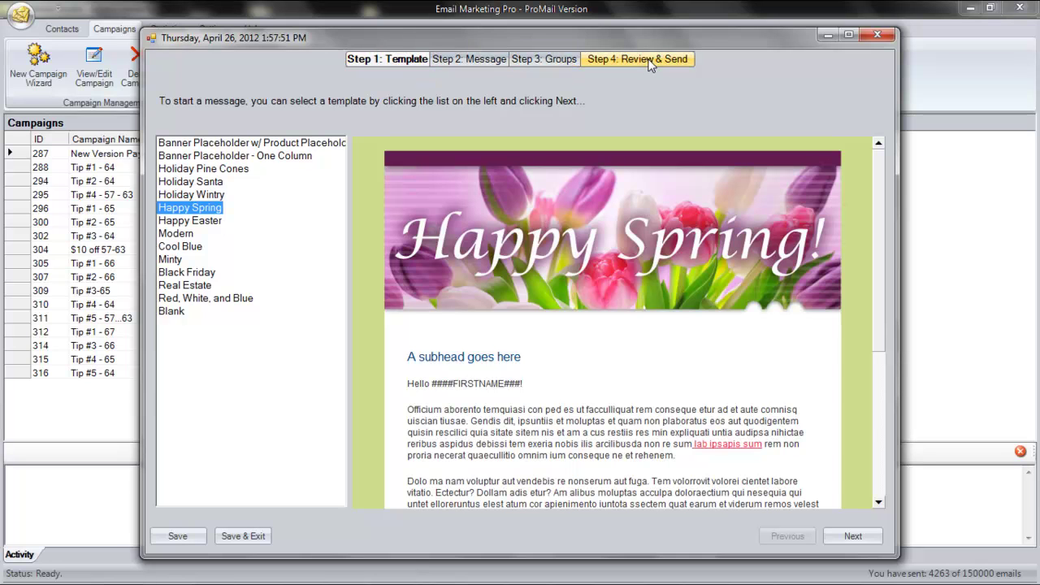
left_click(878, 35)
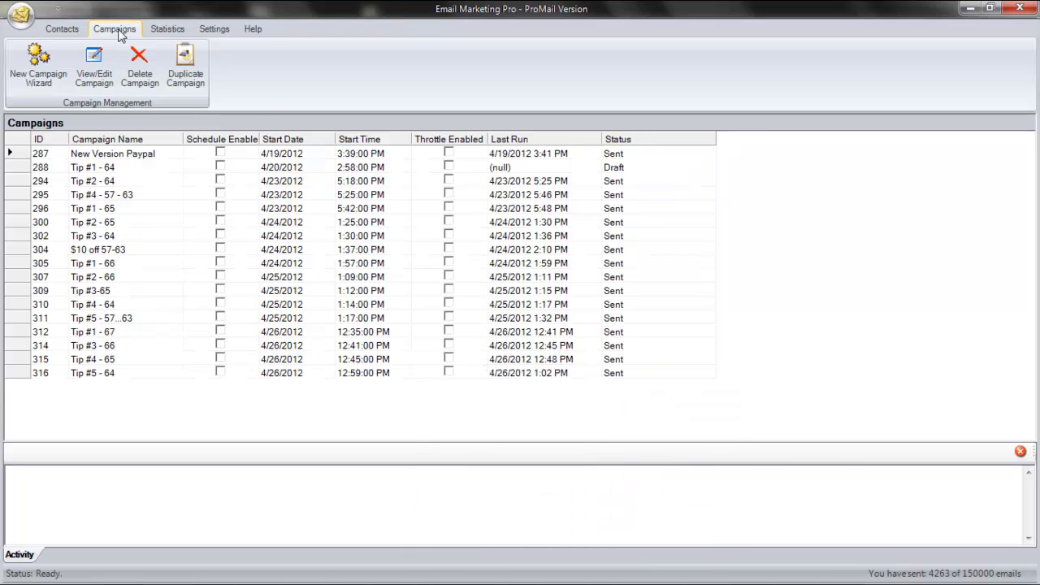
- Create a new campaign keeping the default name 'Thursday, April 26, 2012 1:58:34 PM' and continue
left_click(17, 84)
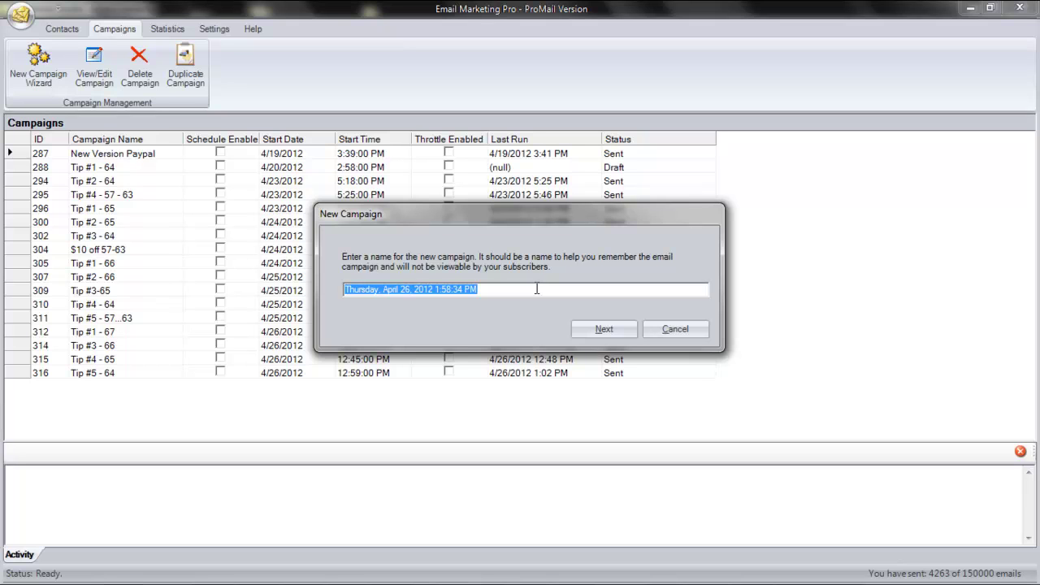
left_click(536, 289)
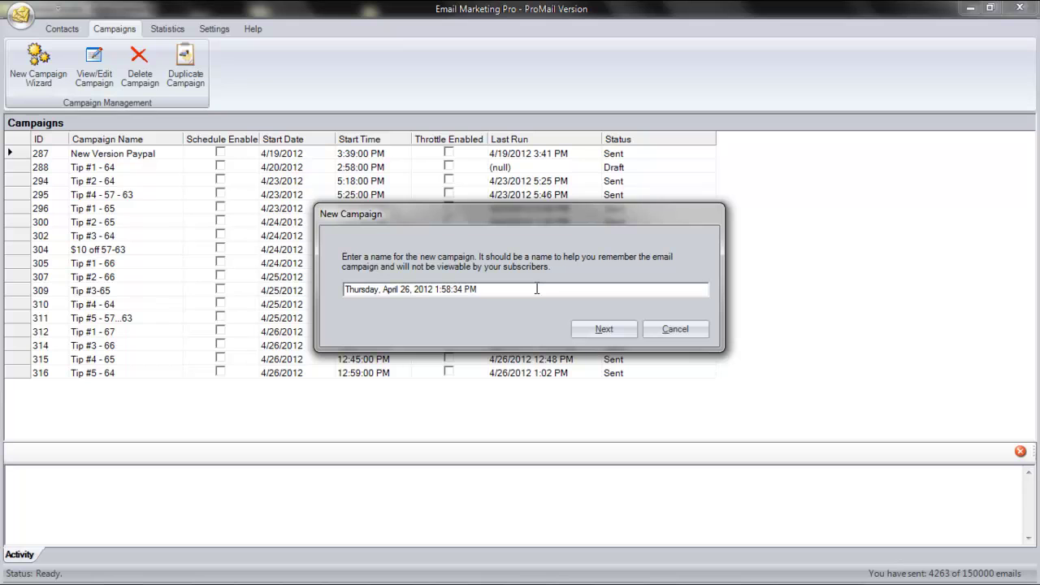
left_click(604, 329)
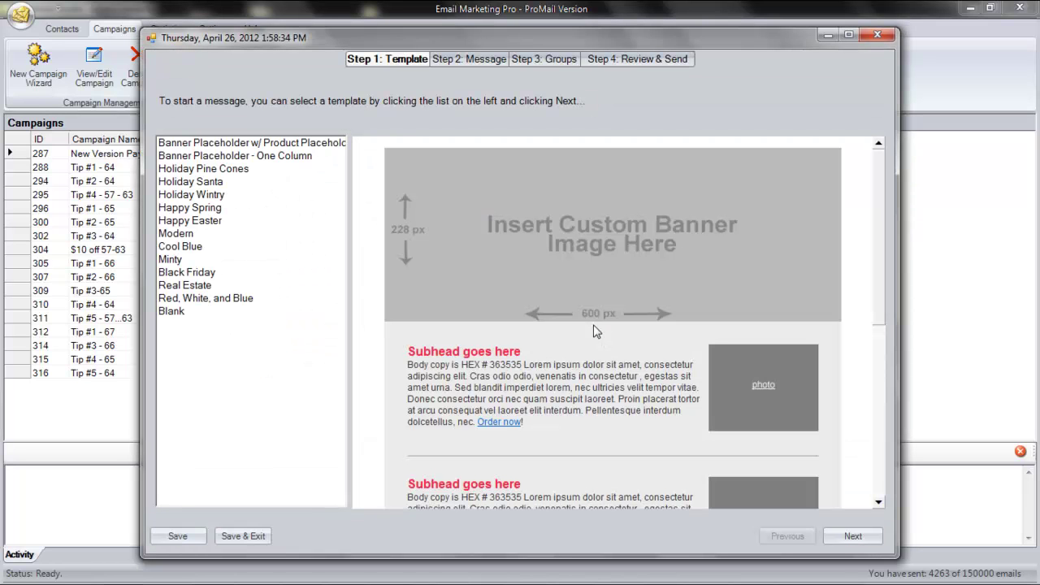
- Choose the Banner Placeholder w/ Product Placeholder template and continue to Step 2: Message
left_click(267, 147)
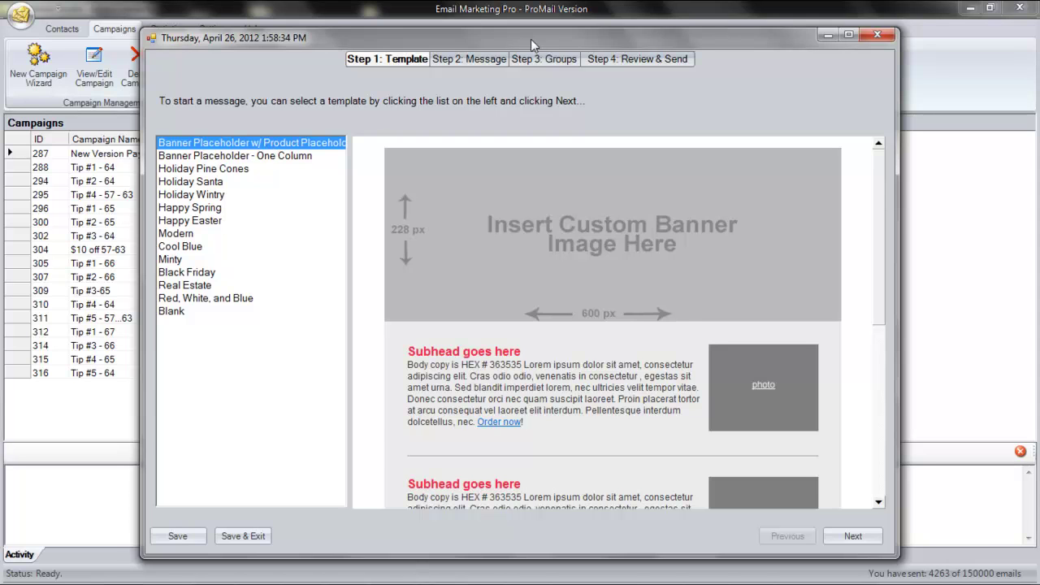
left_click(850, 534)
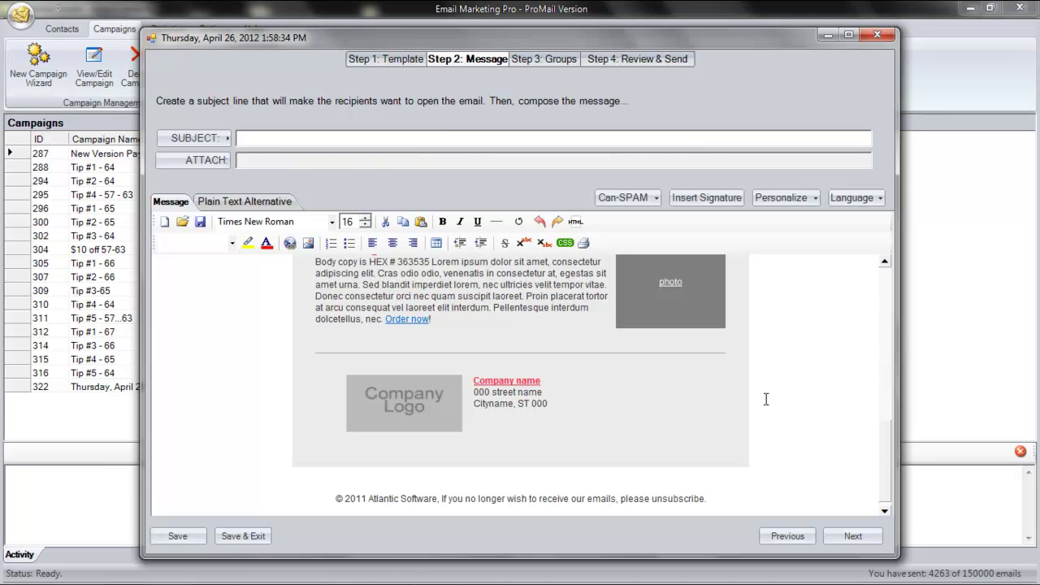
- Set the subject to 'new houses on the market' followed by the FirstName placeholder
left_click_drag(883, 436, 886, 264)
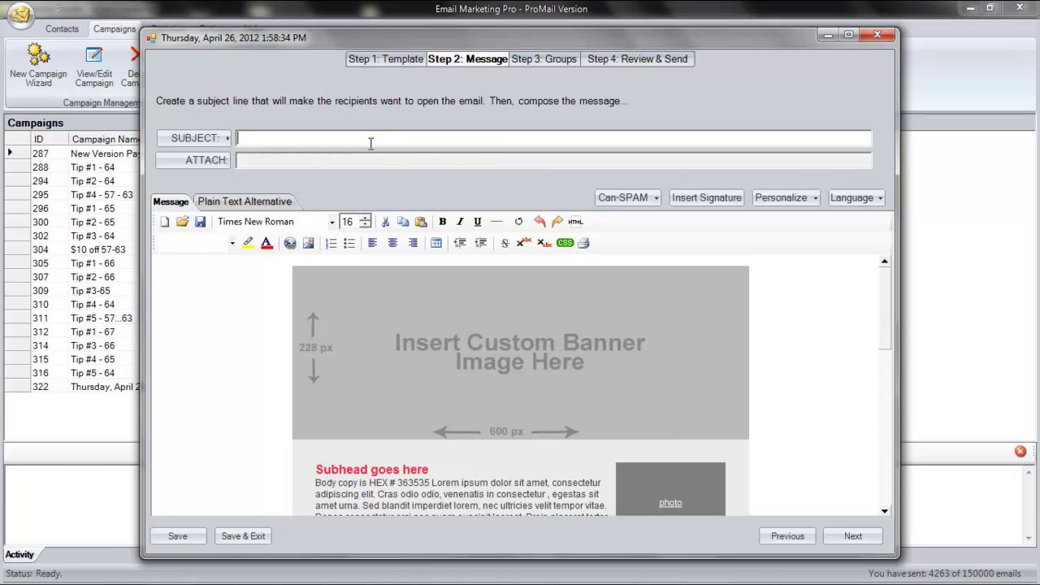
type("new houses on the market")
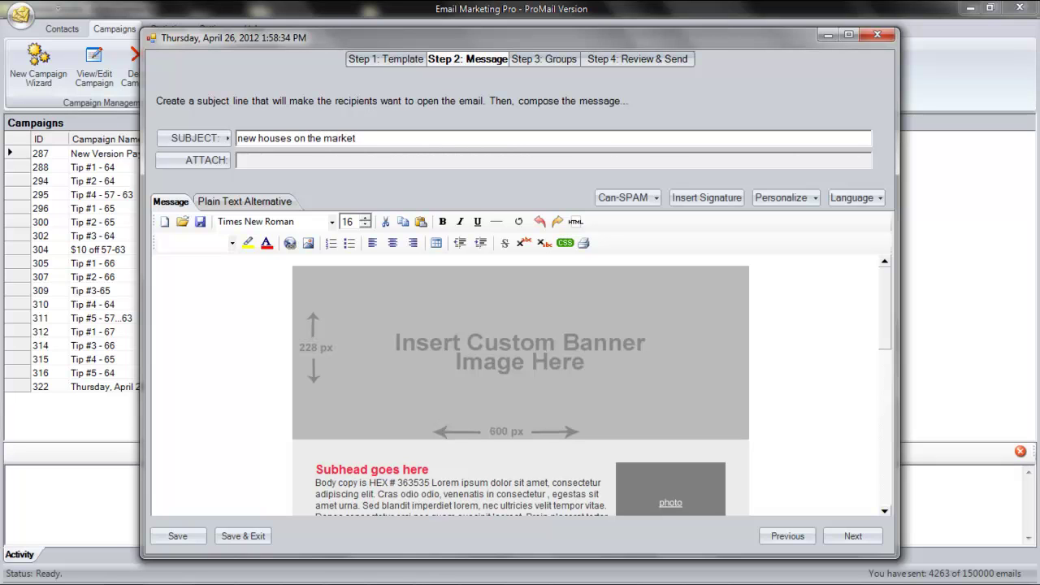
left_click(208, 139)
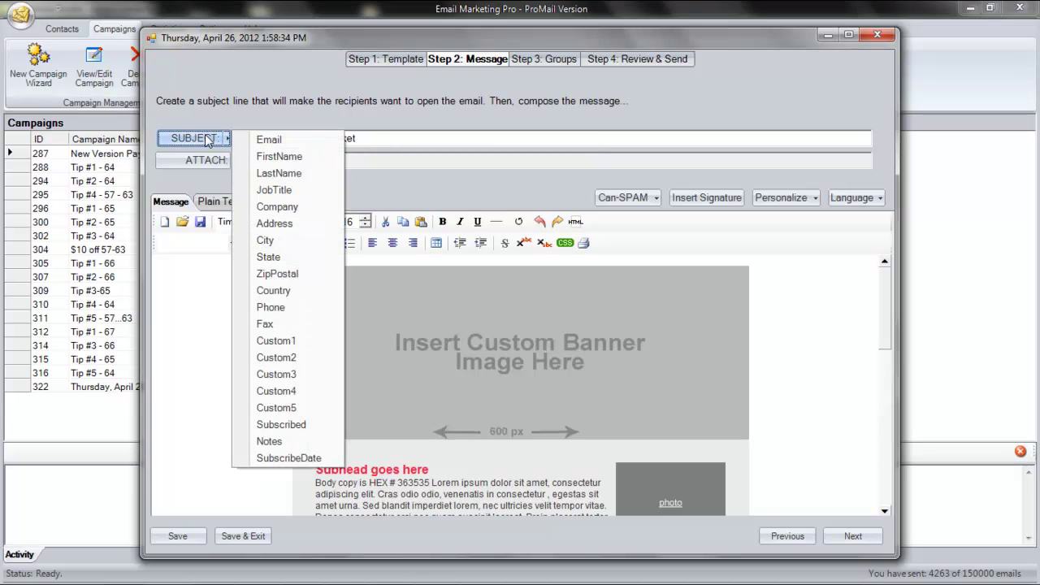
left_click(282, 156)
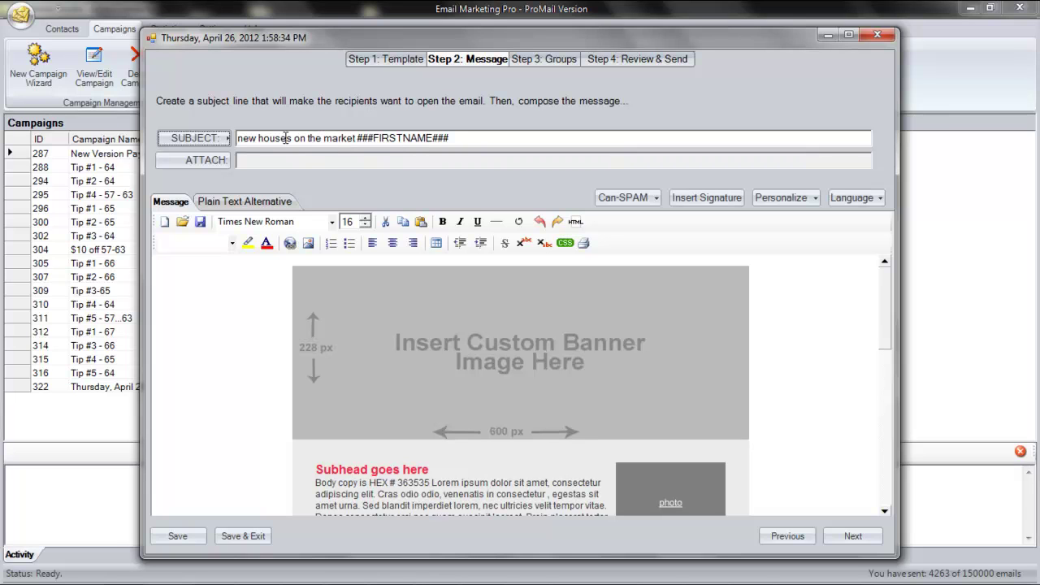
left_click(552, 310)
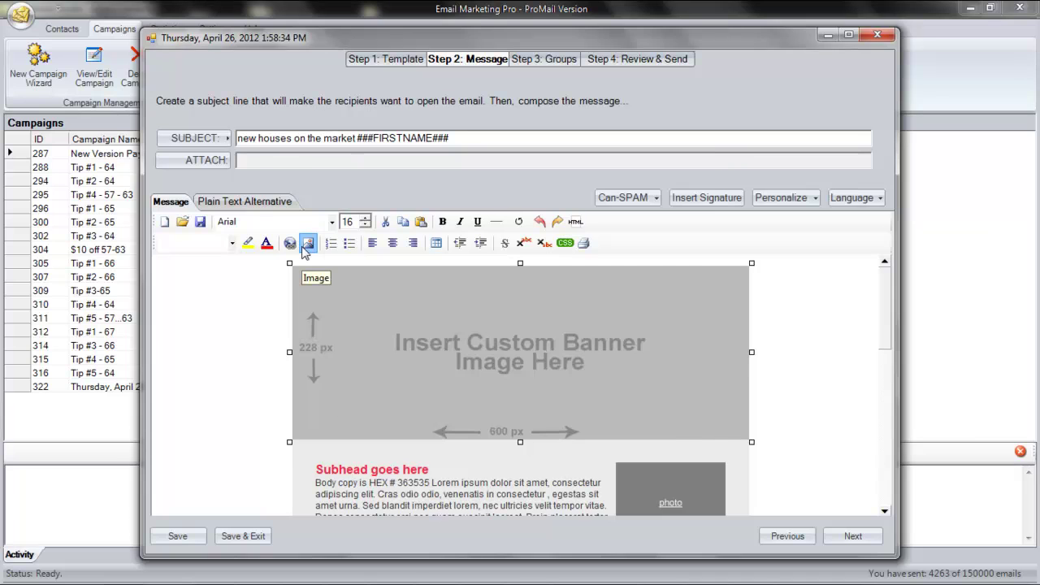
- Choose the local banner.jpg file as the banner placeholder's image
left_click(305, 248)
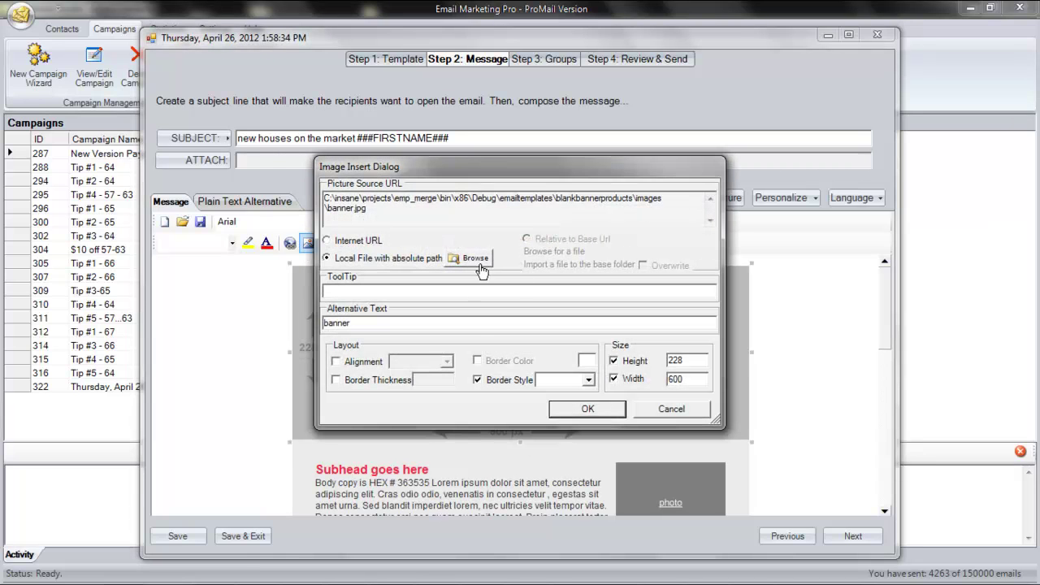
left_click(476, 259)
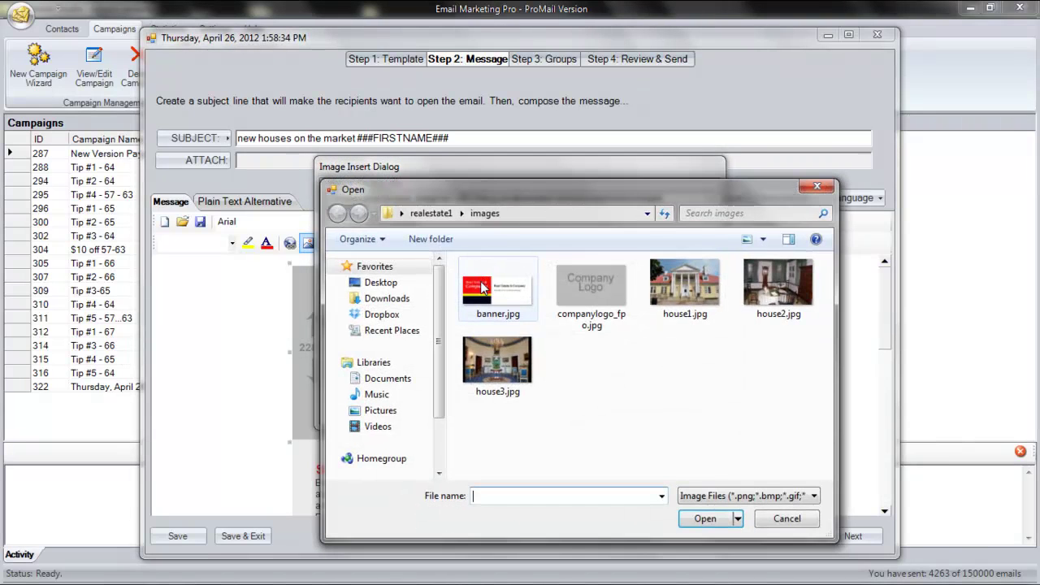
double_click(480, 287)
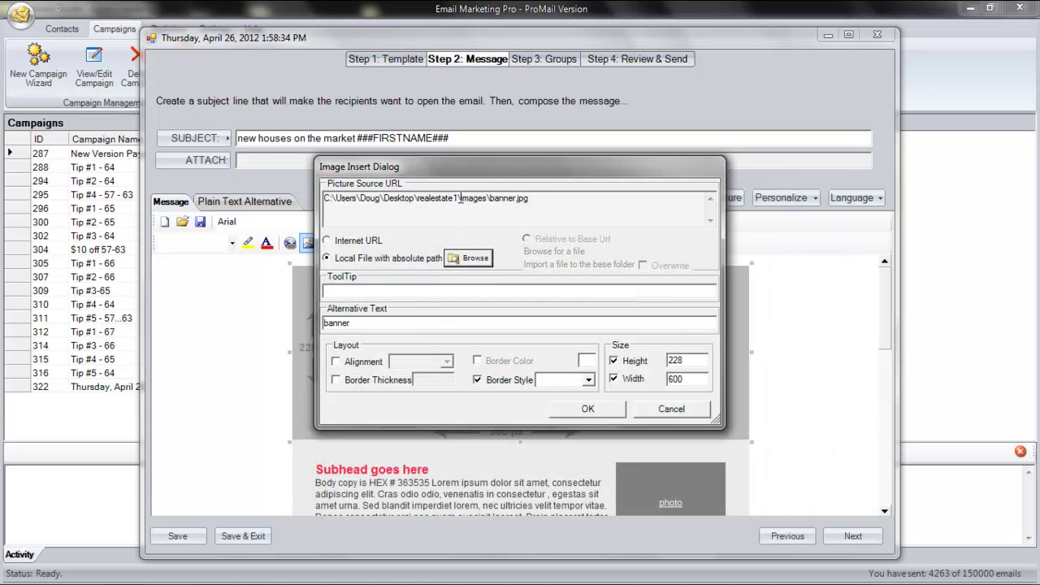
left_click_drag(458, 199, 324, 199)
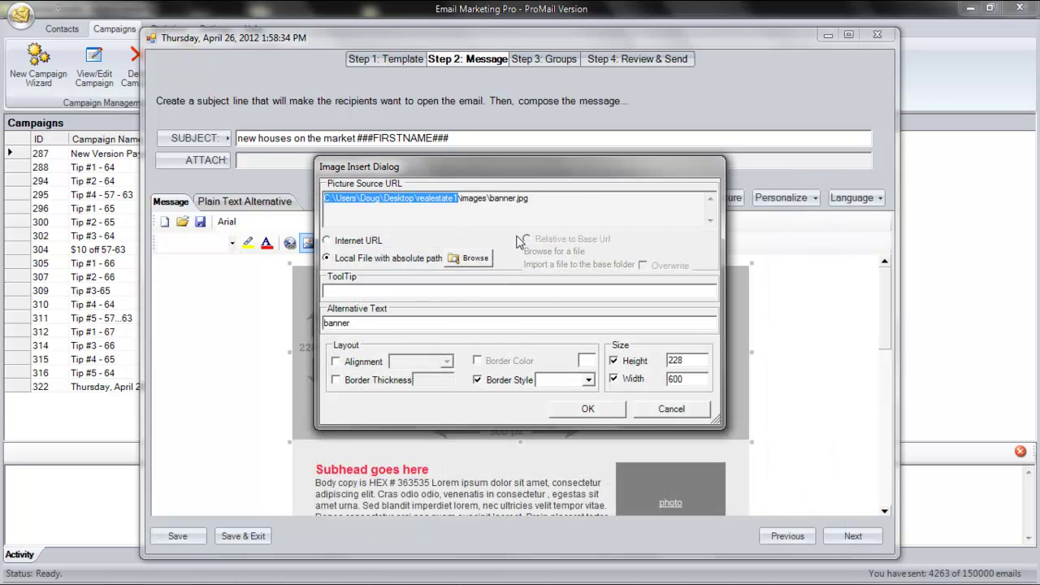
type("http://www.")
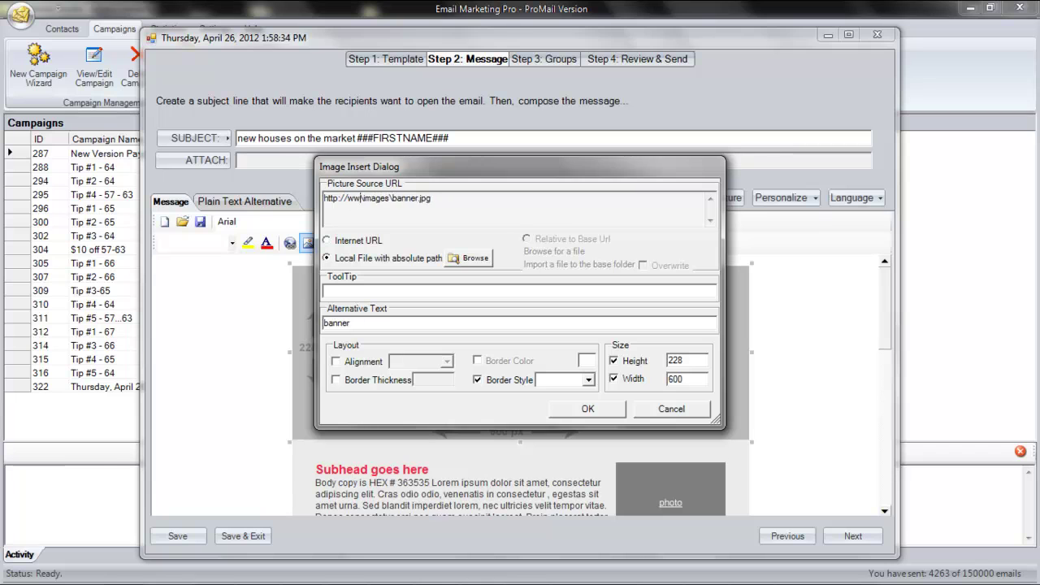
type("example.com/")
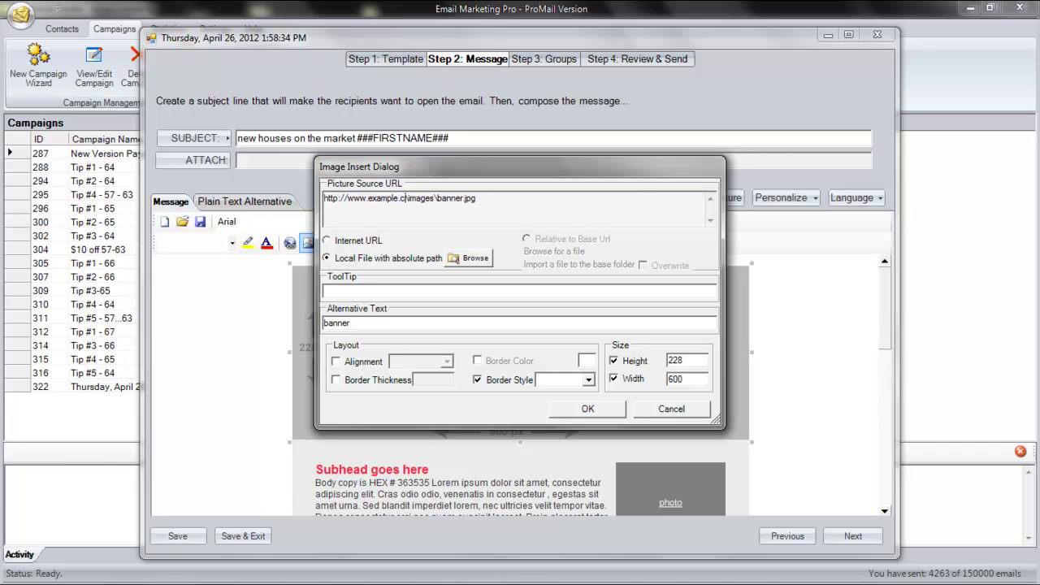
key("Delete")
key("Right")
key("Right")
key("Right")
key("Right")
key("Delete")
type("/")
left_click_drag(396, 203, 522, 204)
left_click(522, 203)
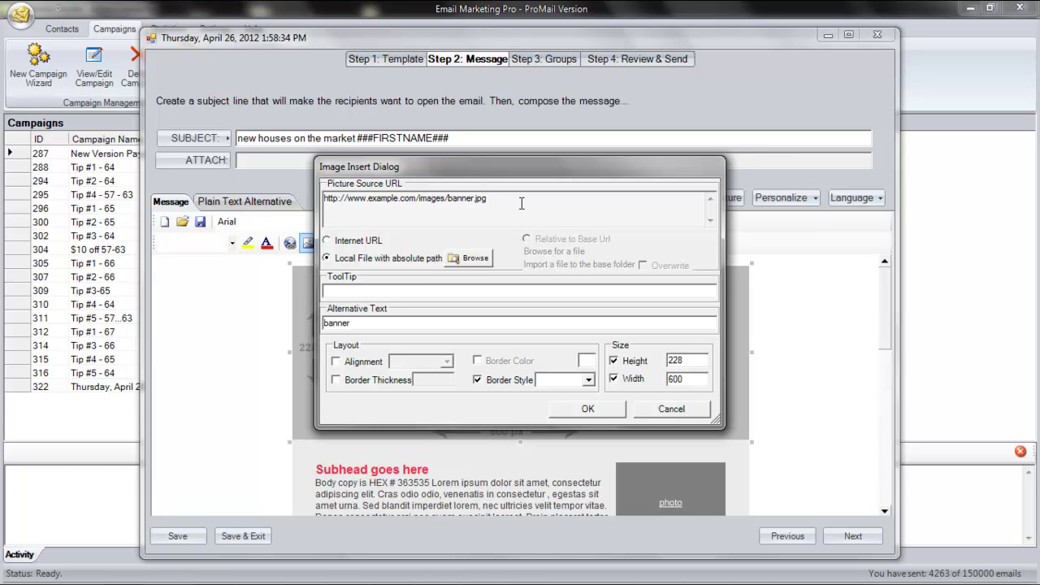
left_click(476, 259)
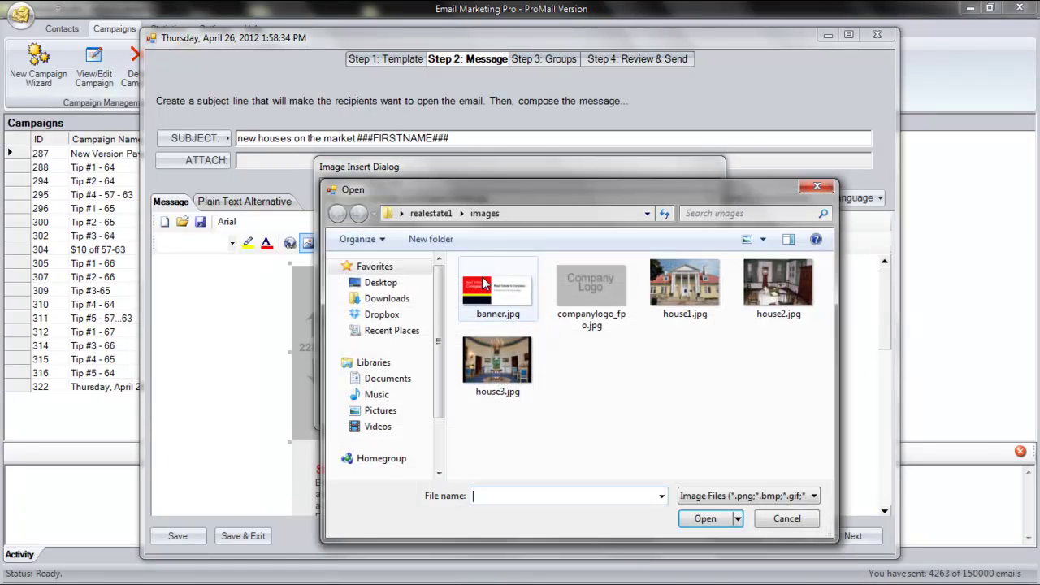
double_click(483, 282)
- Insert the banner image and select the first content block's table
left_click(564, 408)
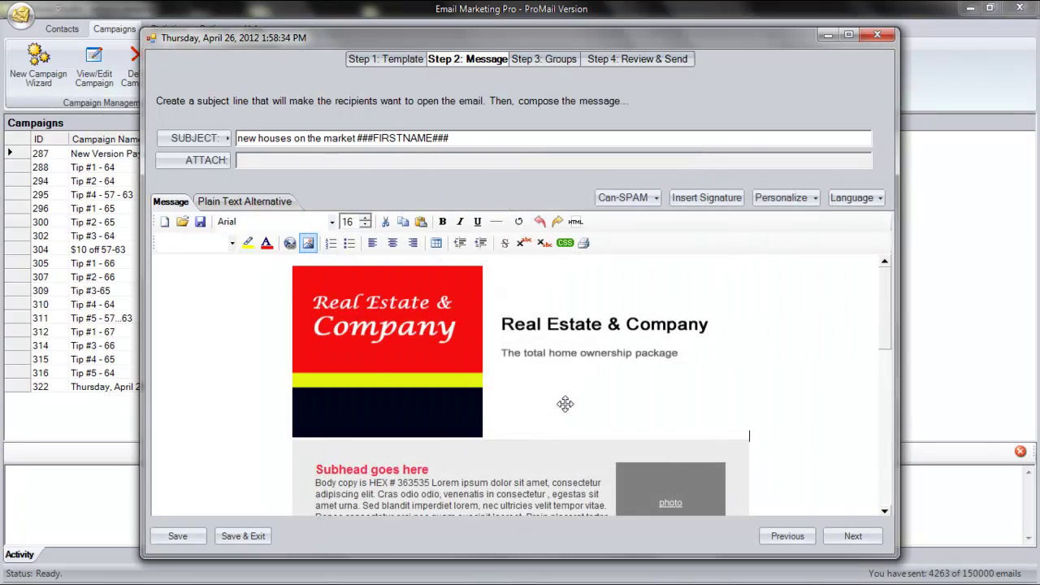
scroll(560, 403, "down", 2)
left_click(466, 391)
scroll(577, 398, "down", 1)
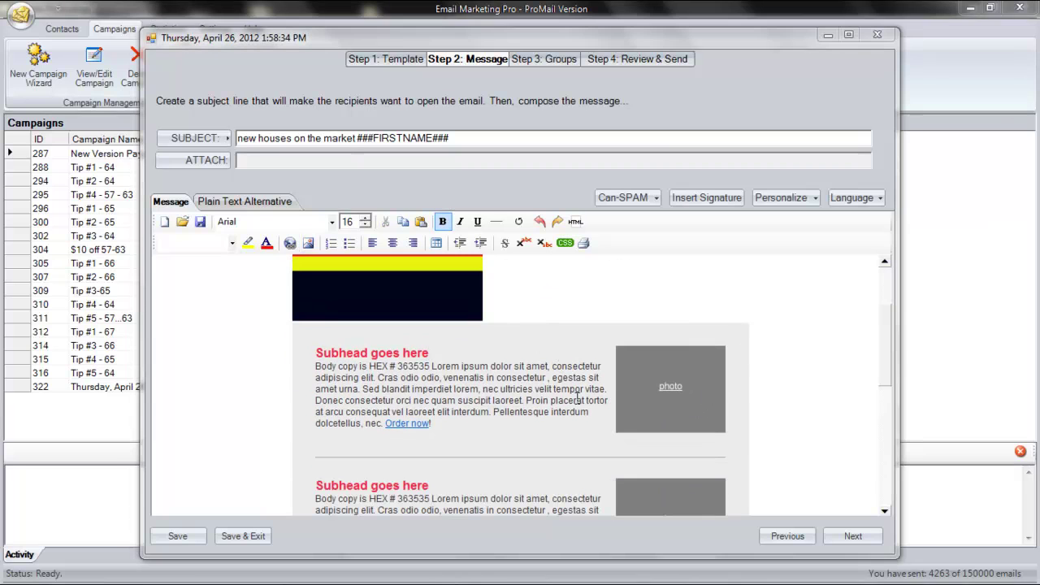
left_click(749, 388)
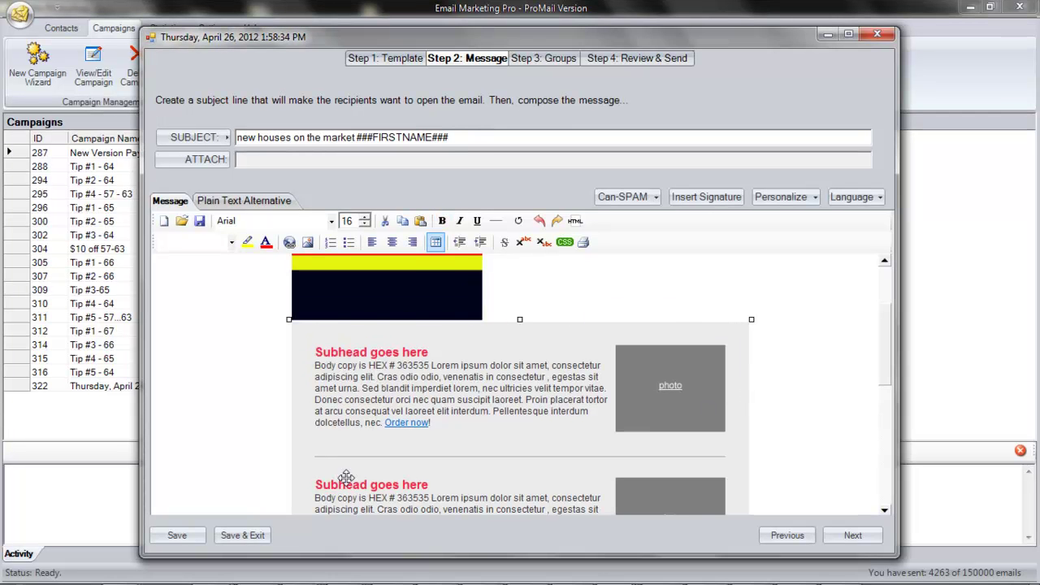
left_click(577, 399)
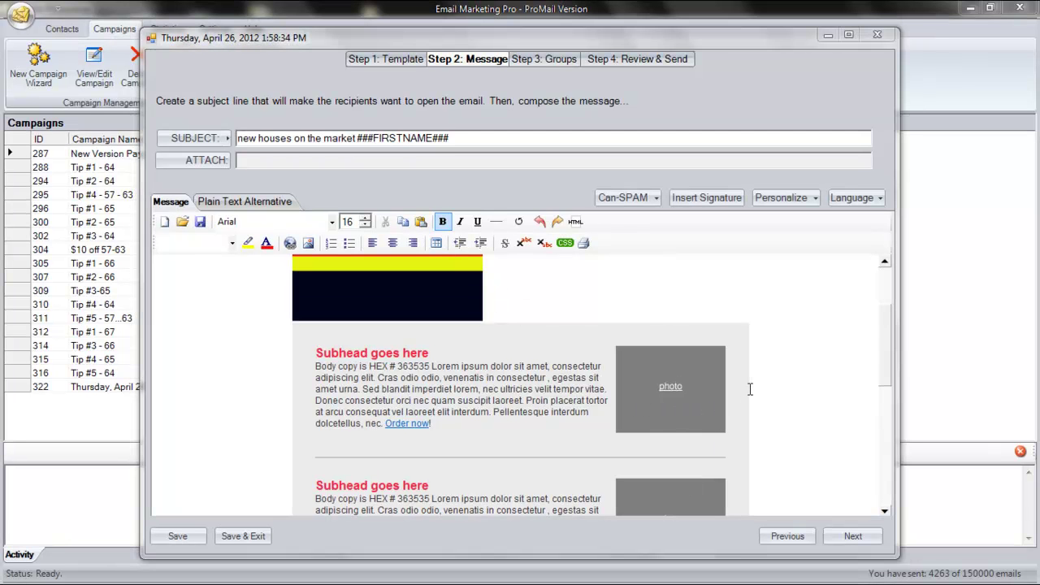
- Give the first content block's table a white background colour
left_click(437, 243)
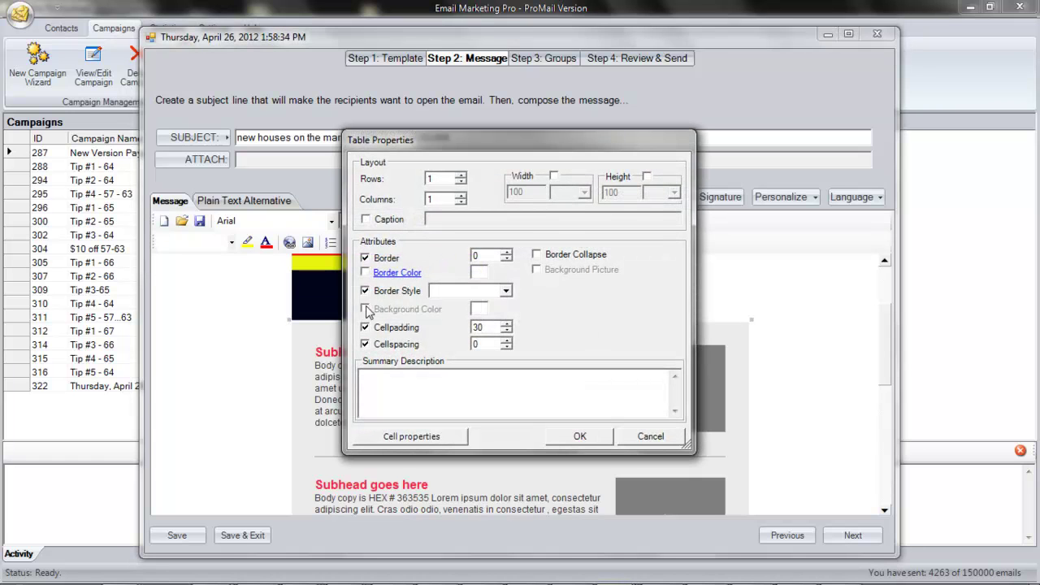
left_click(365, 309)
left_click(392, 310)
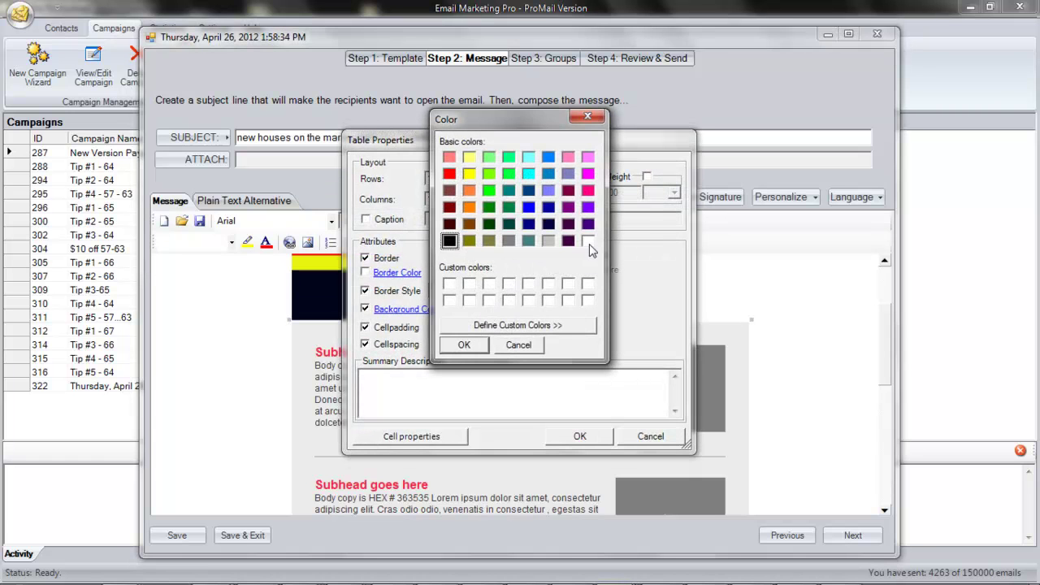
left_click(588, 241)
left_click(464, 345)
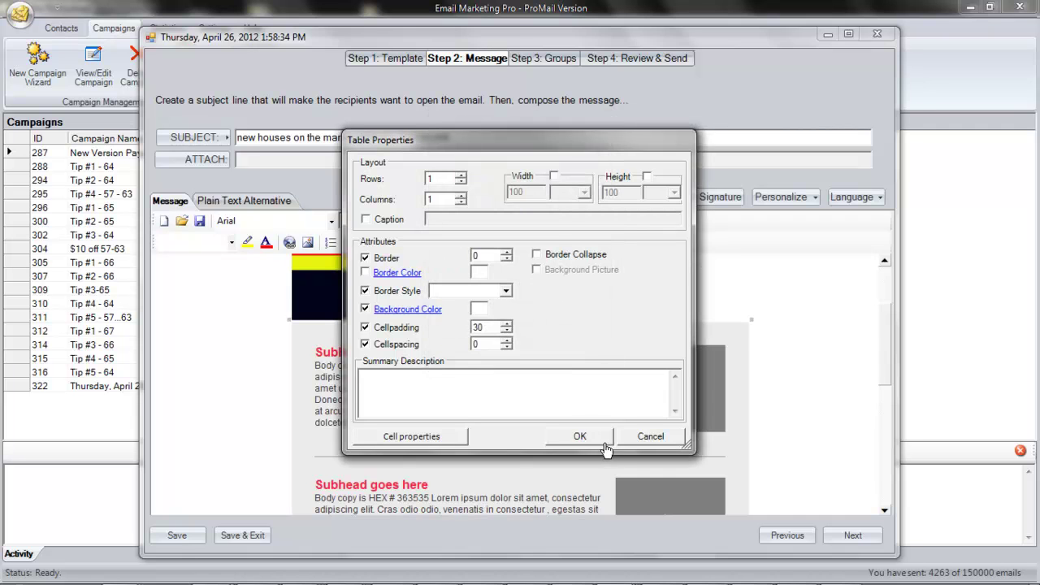
left_click(580, 436)
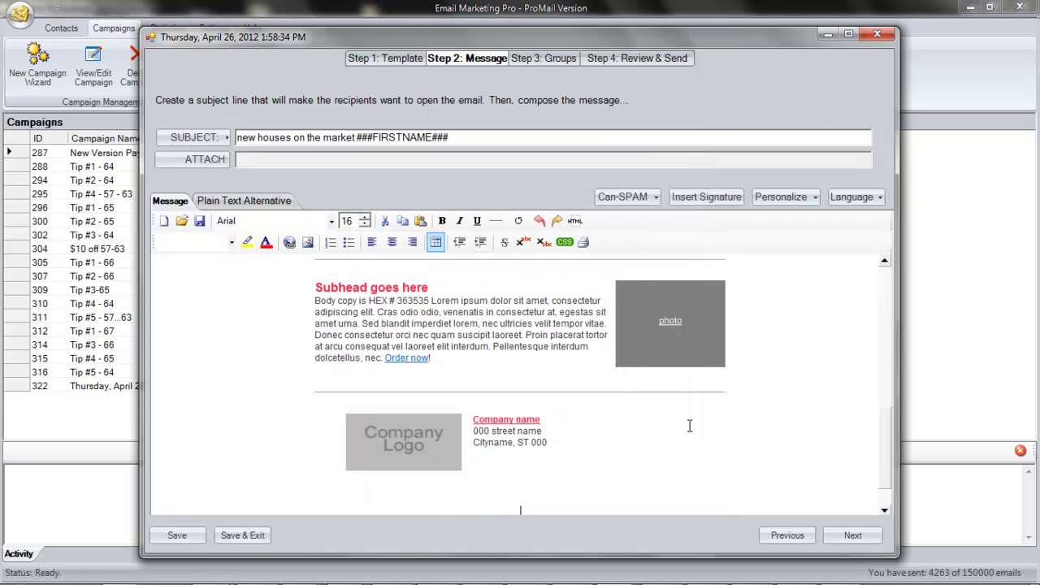
- Complete the subhead as 'Gorgeous West End Home' with the body copy on its own line
scroll(890, 460, "up", 5)
left_click(407, 384)
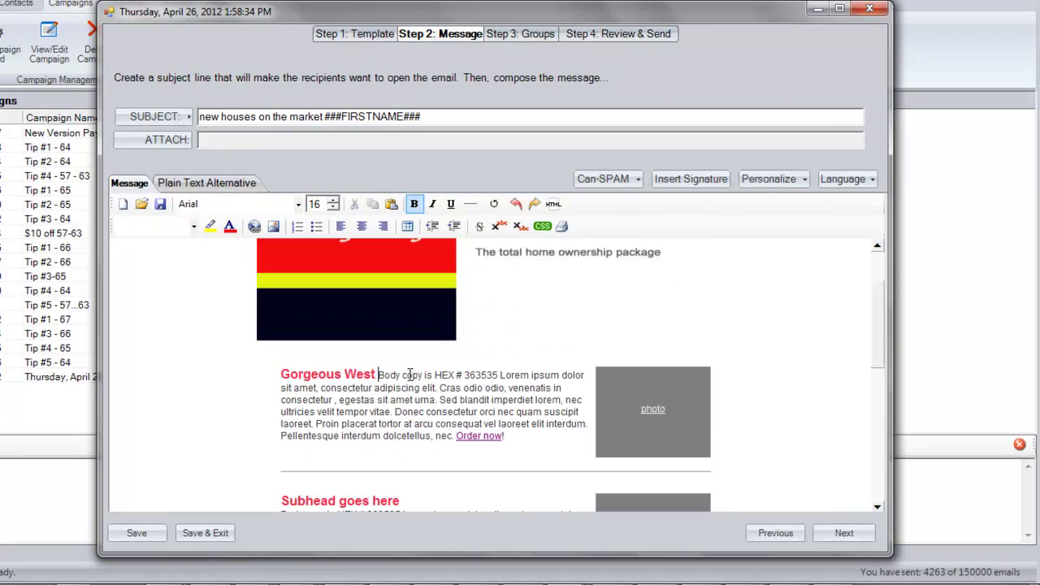
type("End Home")
key("Return")
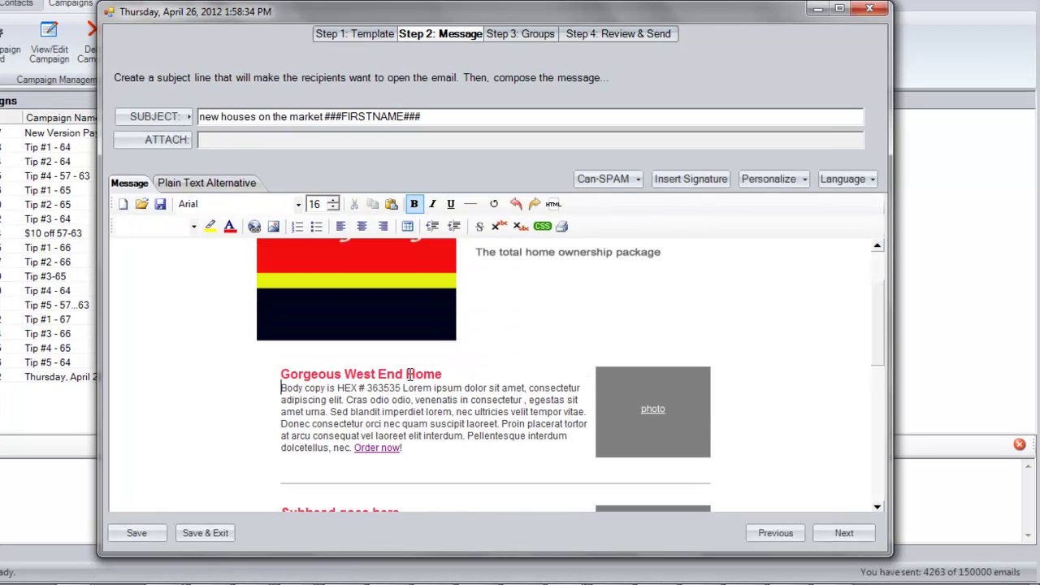
- Replace the first photo placeholder with house1.jpg and change the 'Order now' link to 'View now'
left_click(674, 414)
left_click(273, 226)
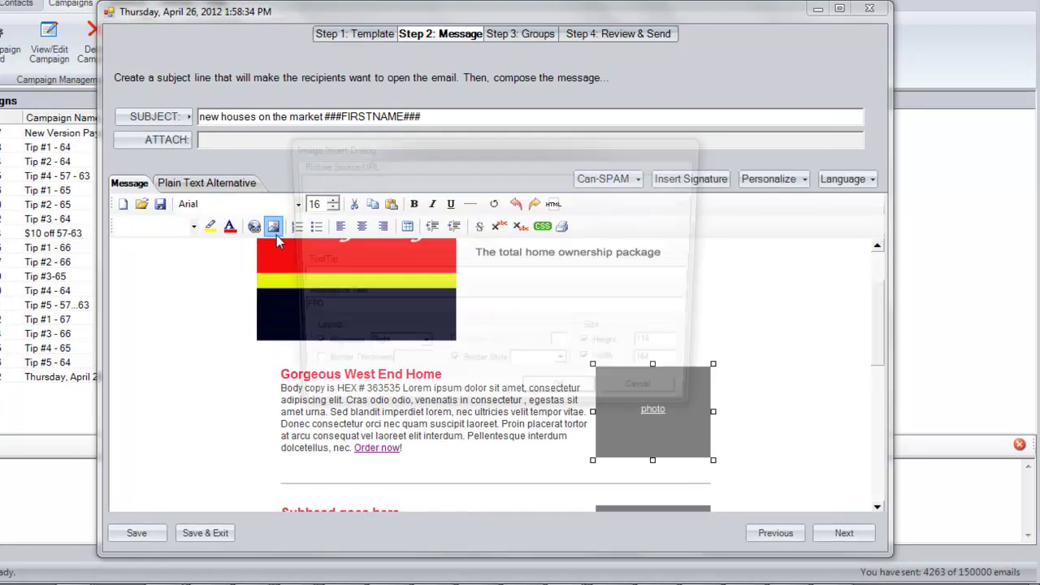
left_click(446, 242)
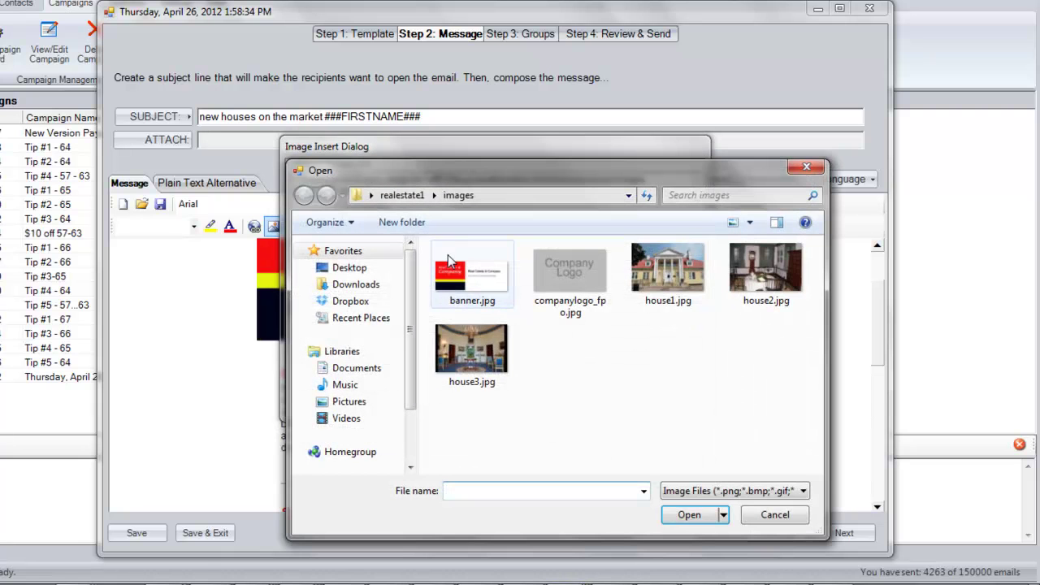
double_click(662, 269)
left_click(571, 399)
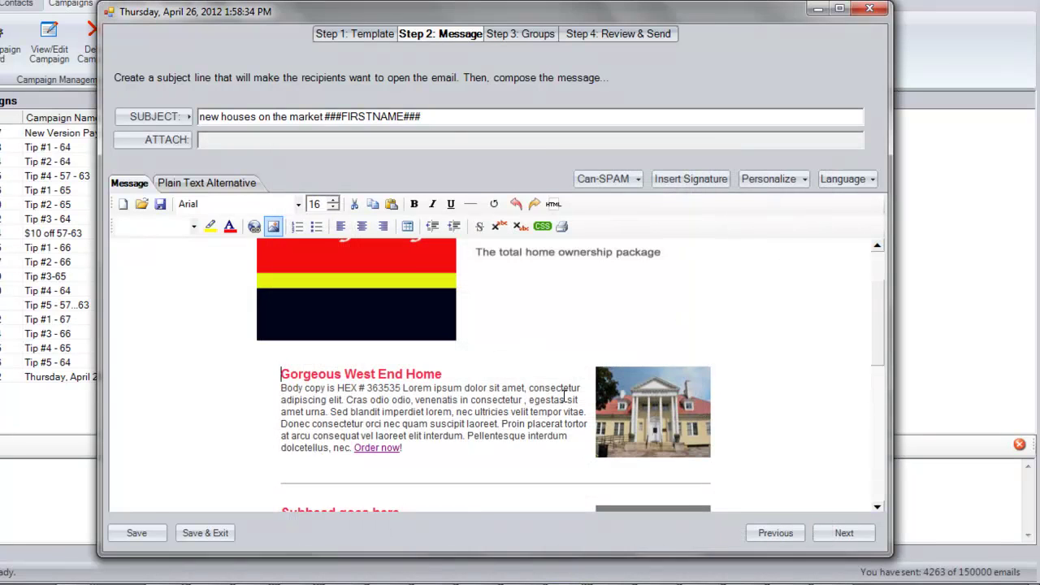
double_click(379, 450)
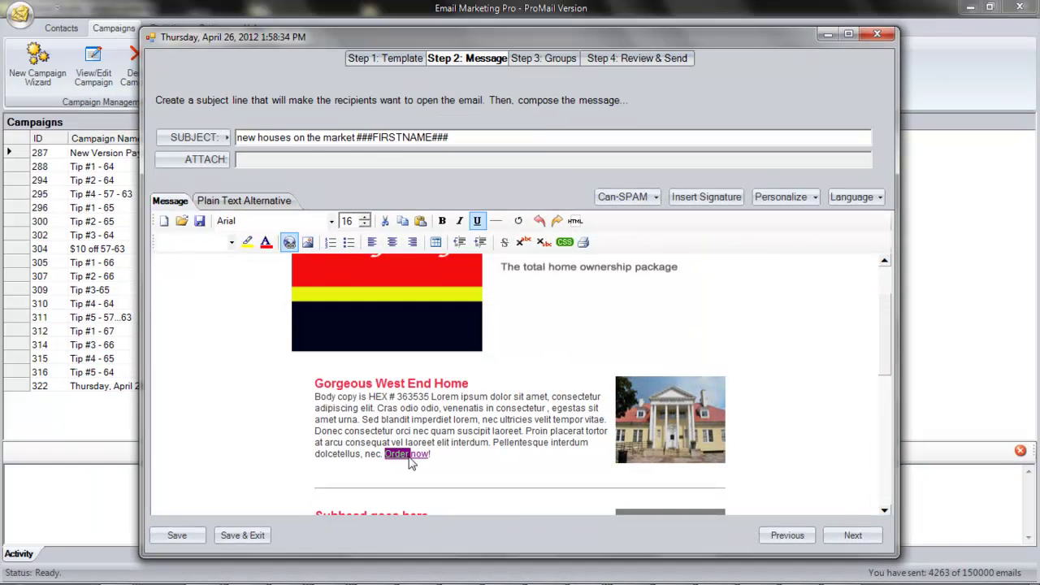
type("View")
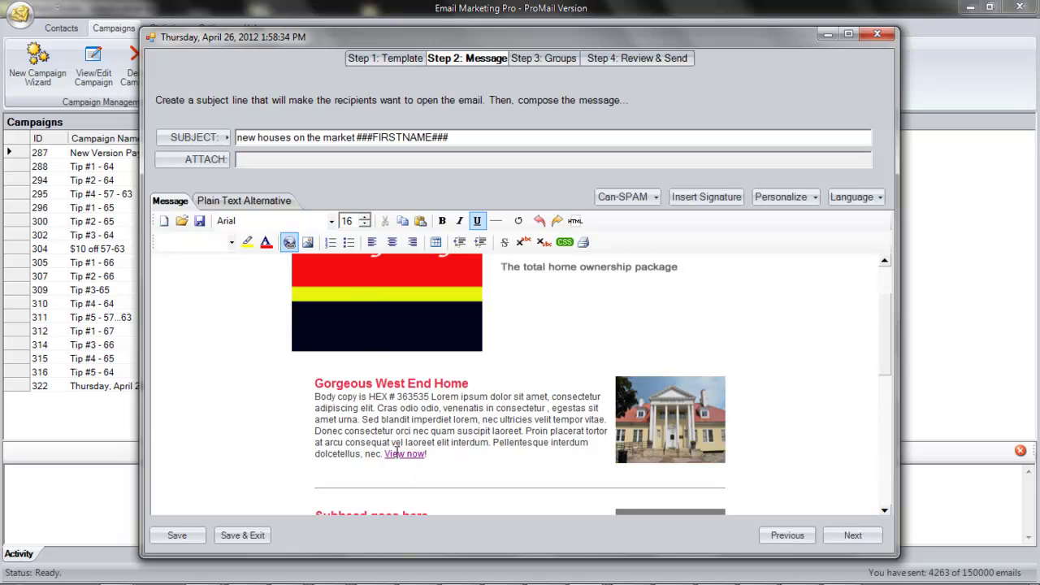
left_click(289, 242)
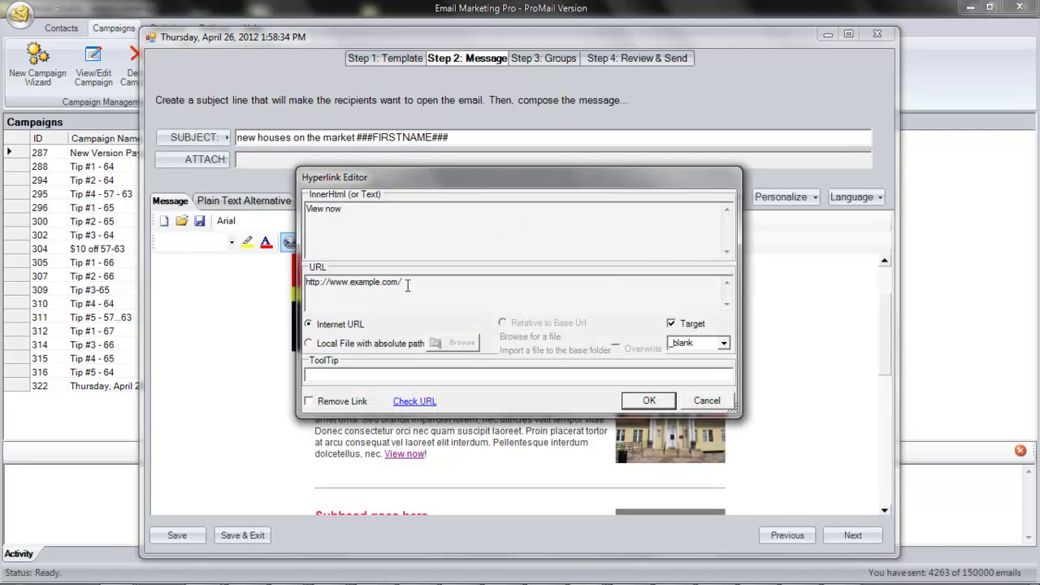
left_click_drag(407, 282, 417, 282)
left_click(646, 400)
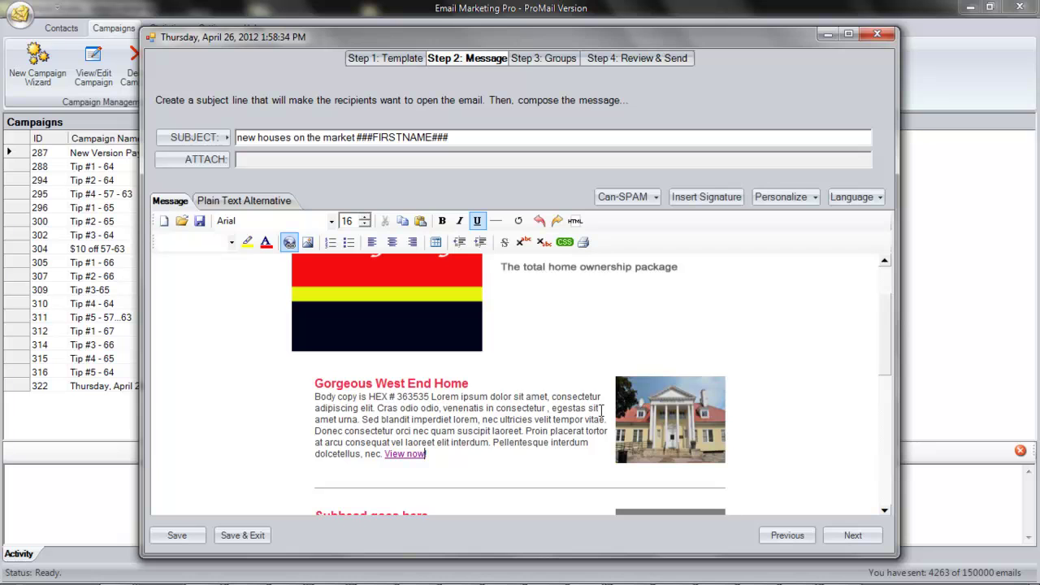
- Replace the footer logo placeholder with the company logo image file
left_click(482, 431)
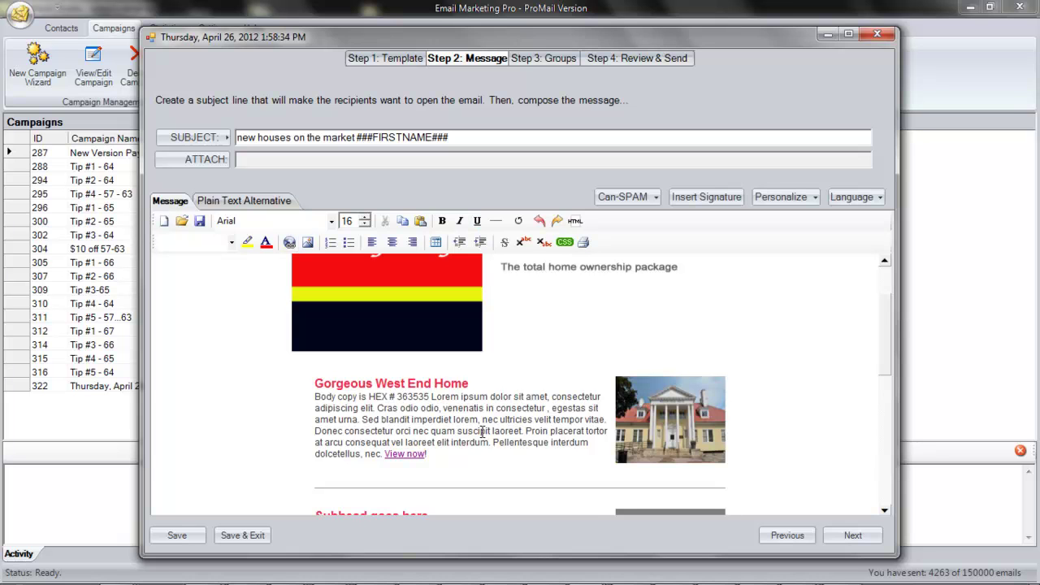
scroll(482, 430, "down", 6)
left_click(432, 418)
left_click(307, 242)
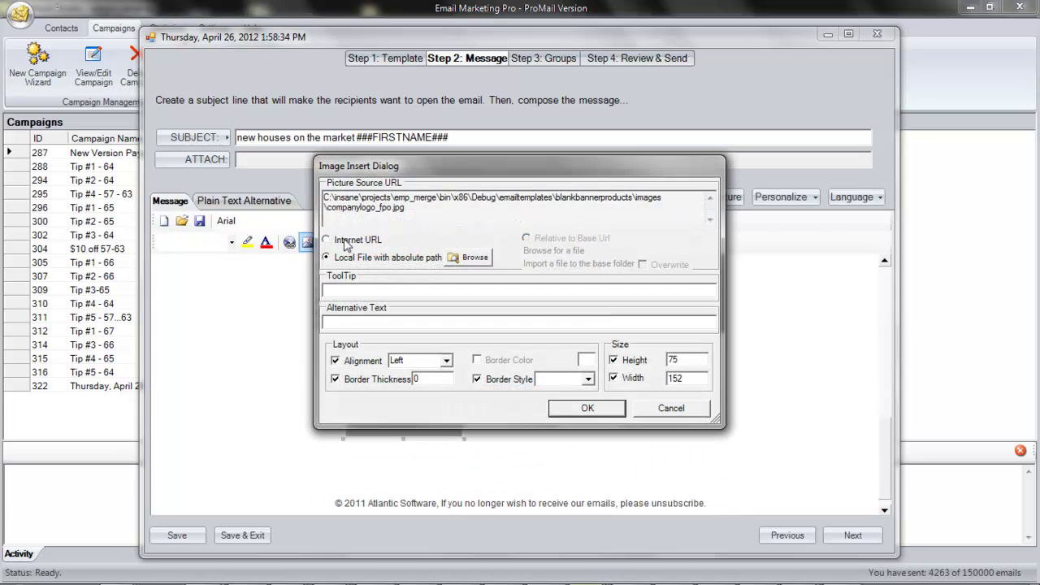
left_click(457, 258)
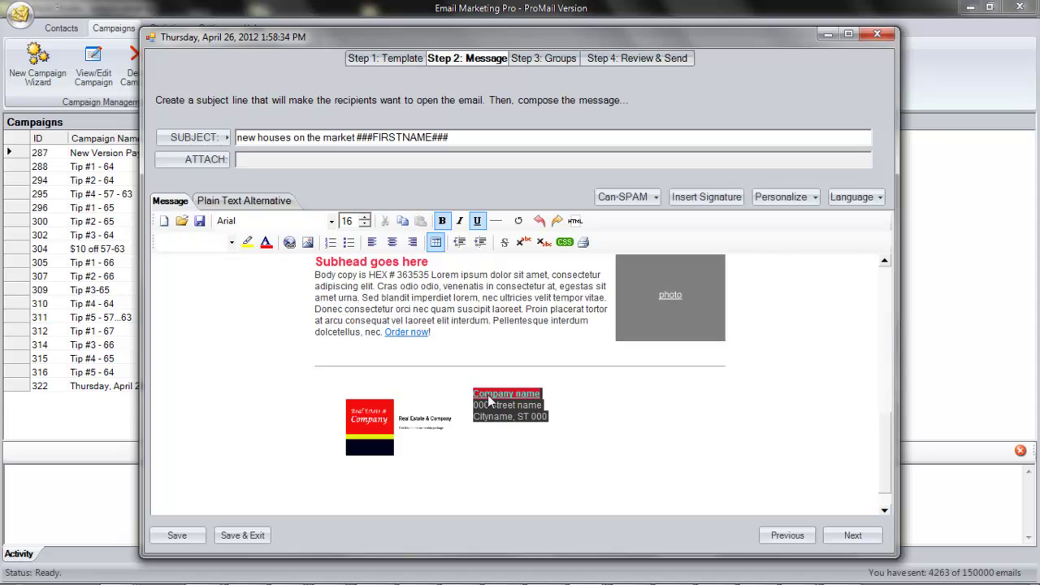
- Replace the placeholder footer address with the company mailing address via Can-SPAM Insert Address
left_click(486, 408)
left_click(473, 395)
left_click_drag(473, 394, 545, 416)
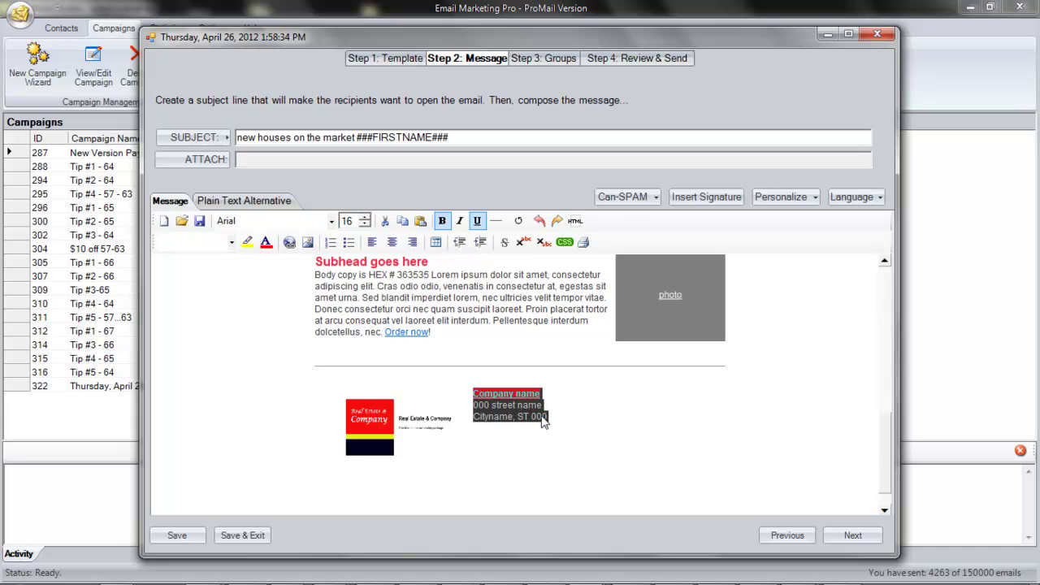
left_click(622, 197)
left_click(649, 216)
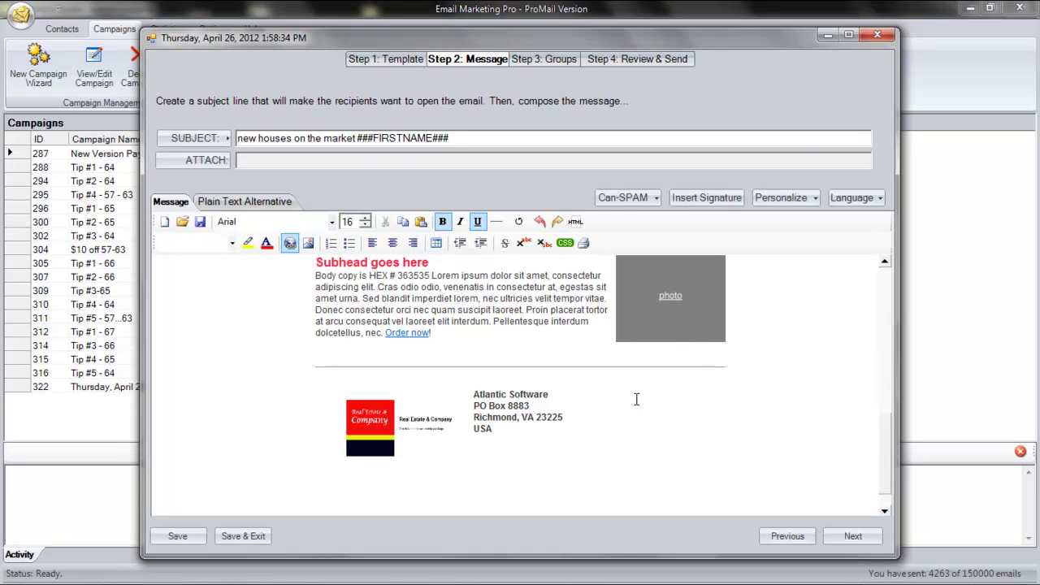
- Make the footer word 'unsubscribe' an unsubscribe link, then go to Step 3: Groups
scroll(636, 399, "down", 1)
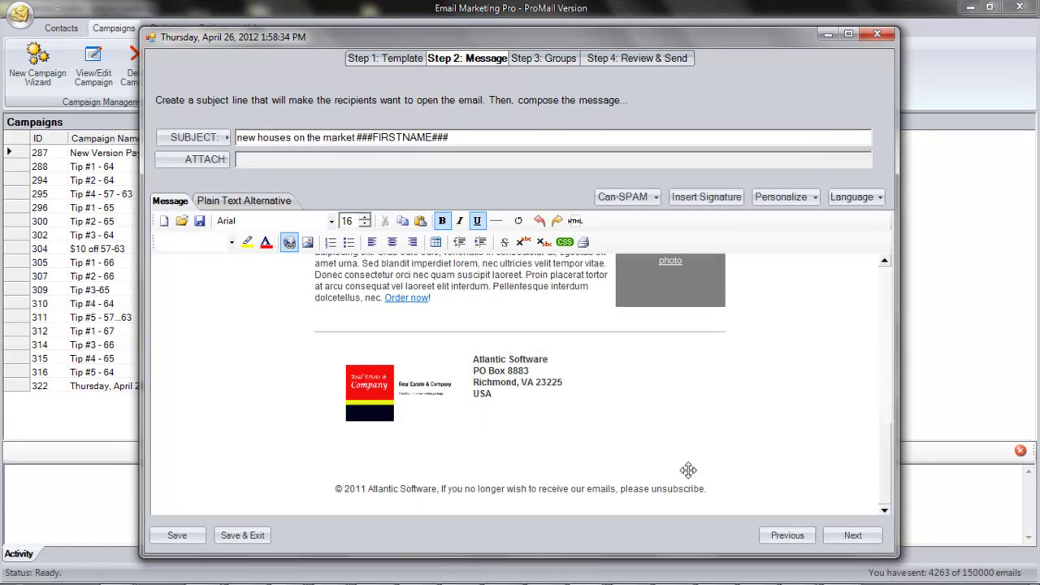
double_click(672, 490)
left_click(626, 197)
left_click(632, 235)
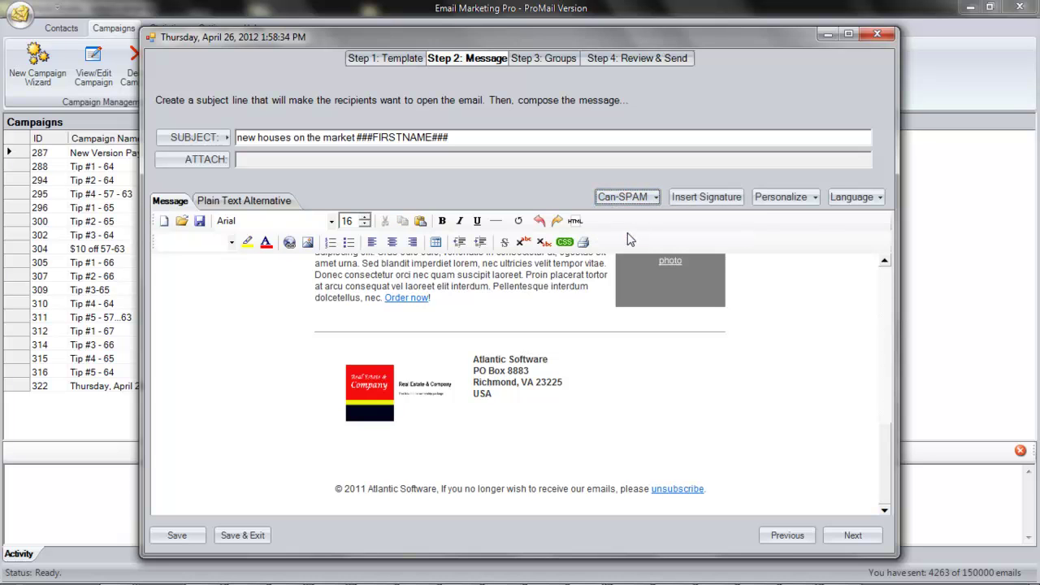
left_click(531, 63)
- Choose Test Group as recipients and enable read (open) tracking on the review step
left_click(200, 257)
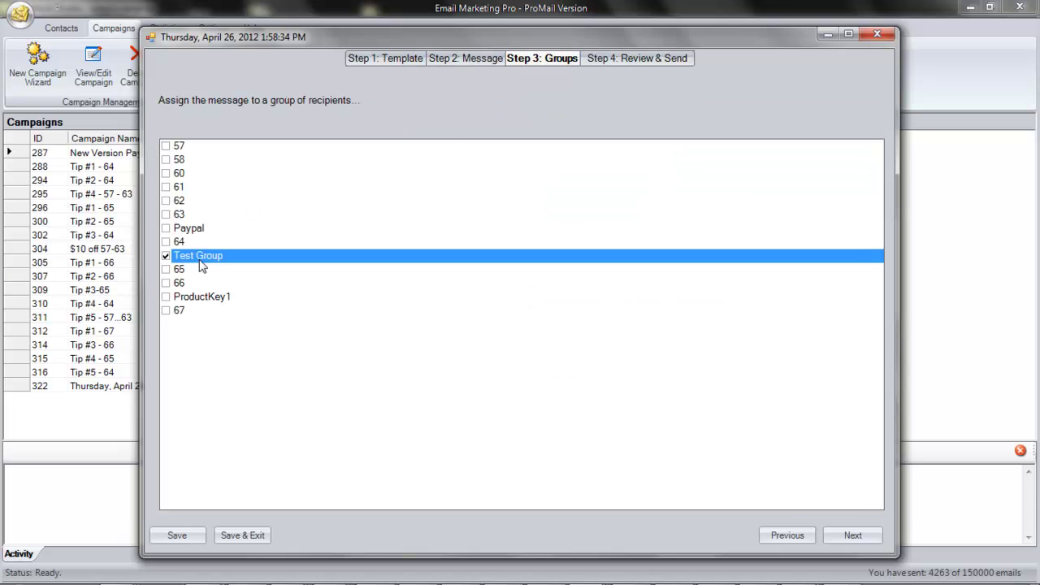
left_click(844, 540)
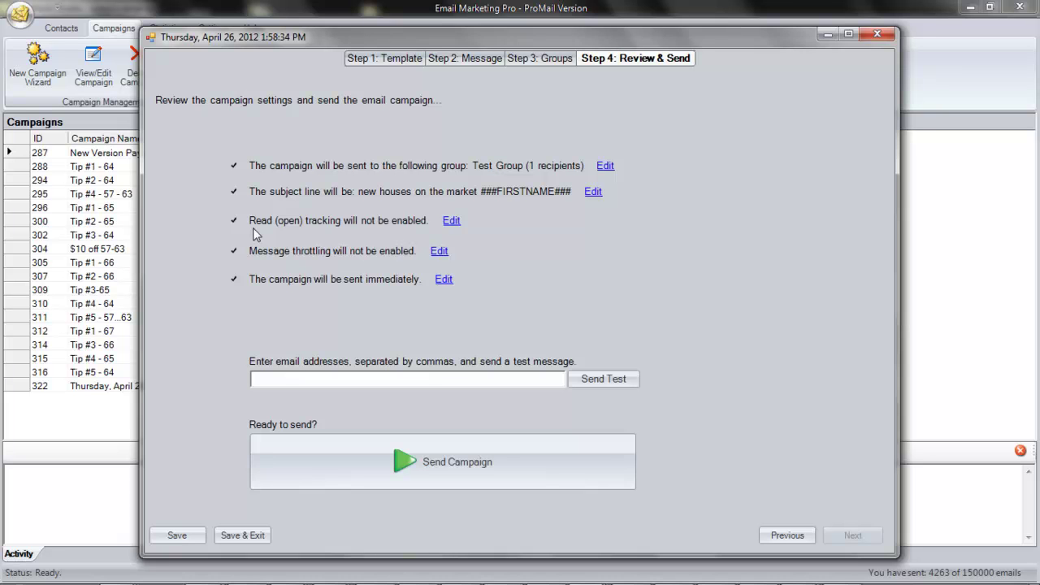
mouse_move(407, 165)
left_click(451, 221)
left_click(458, 290)
left_click(488, 313)
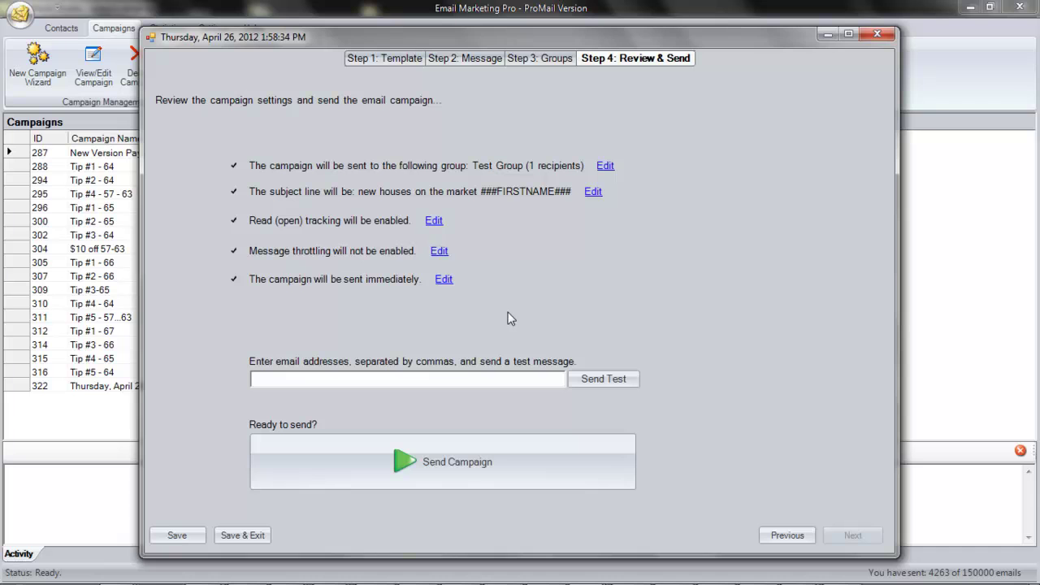
- Send a test copy of the campaign to two comma-separated test e-mail addresses
left_click(318, 378)
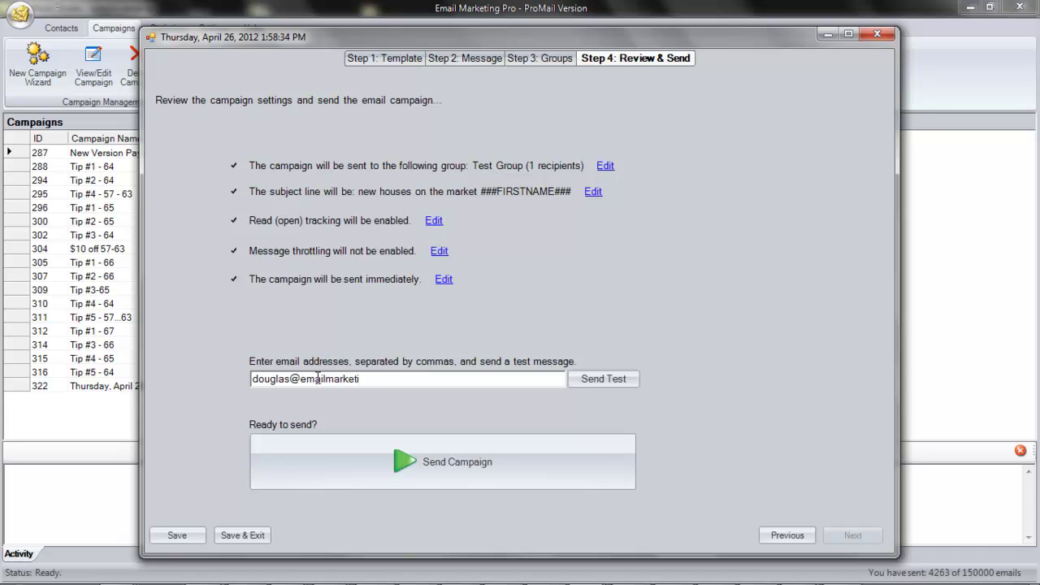
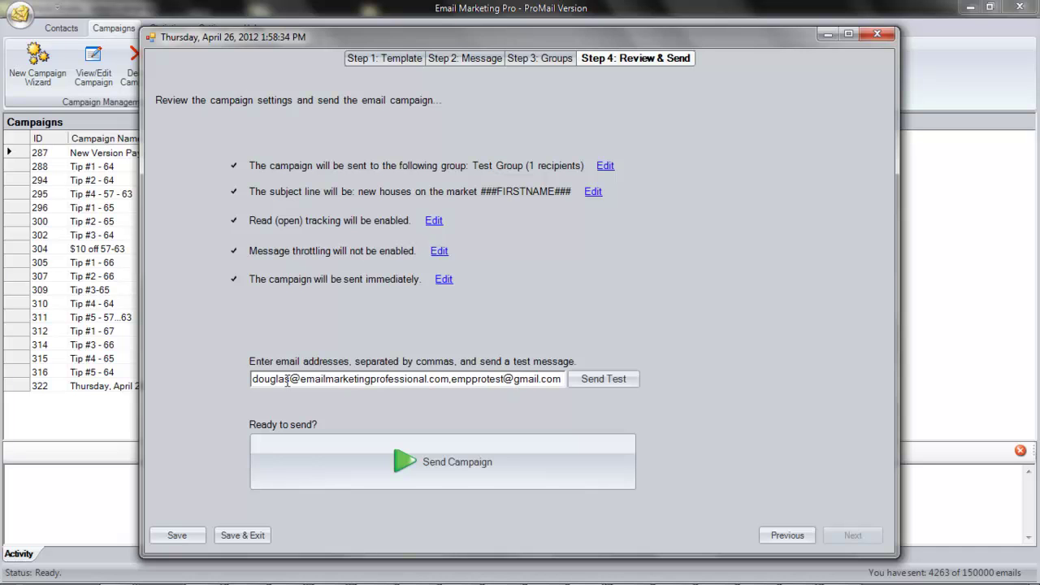
type(",etc.")
key("BackSpace")
key("BackSpace")
key("BackSpace")
key("BackSpace")
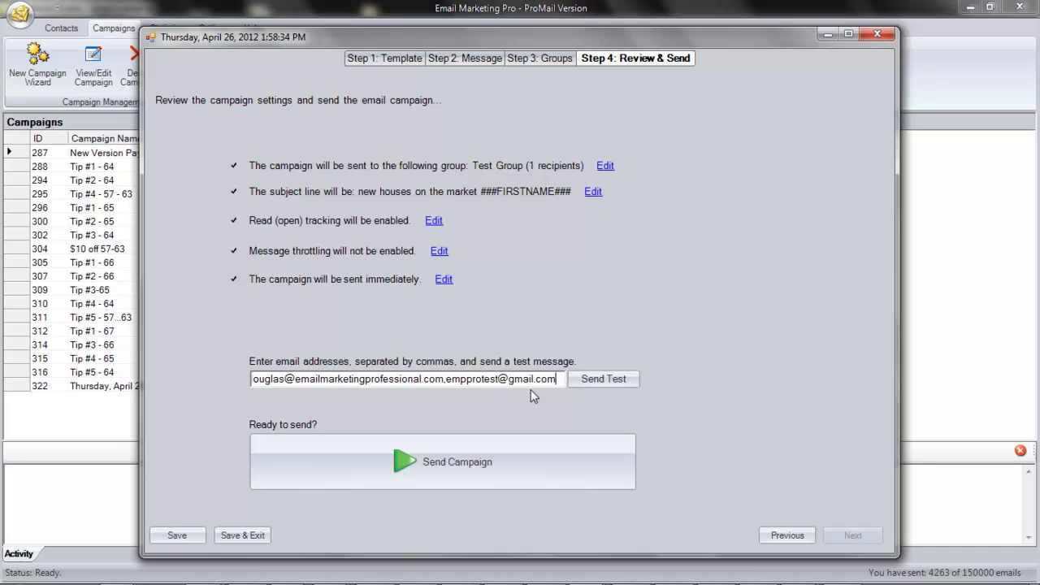
left_click(582, 381)
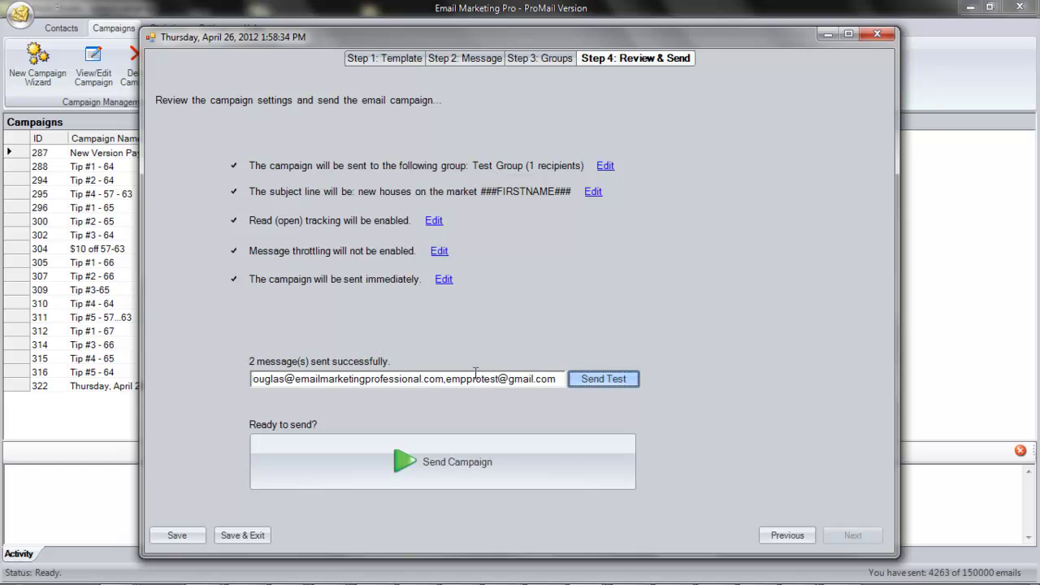
- Send the campaign, then open campaign 322 to review its summary and close it
left_click(445, 462)
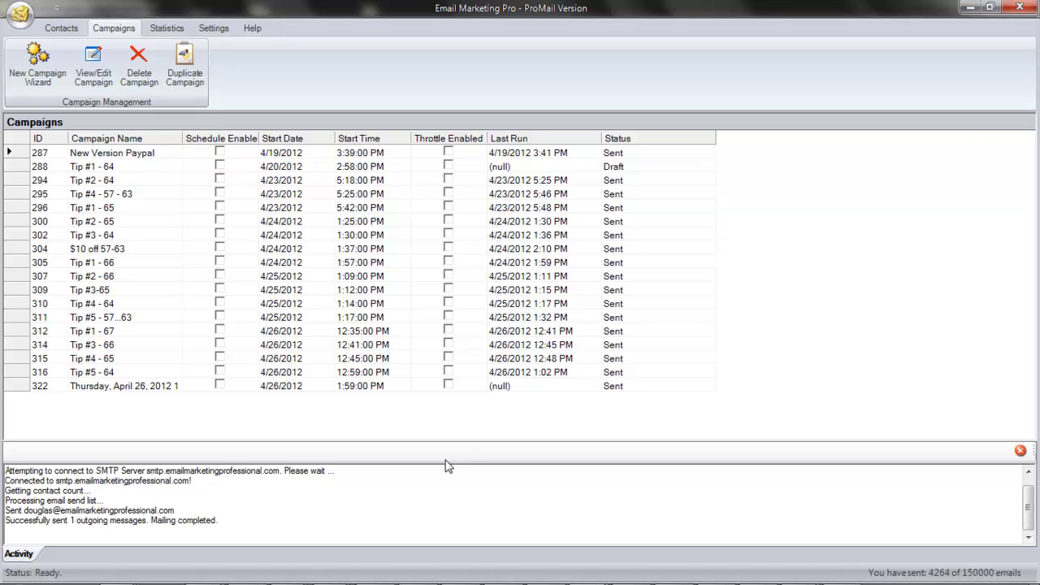
left_click(428, 388)
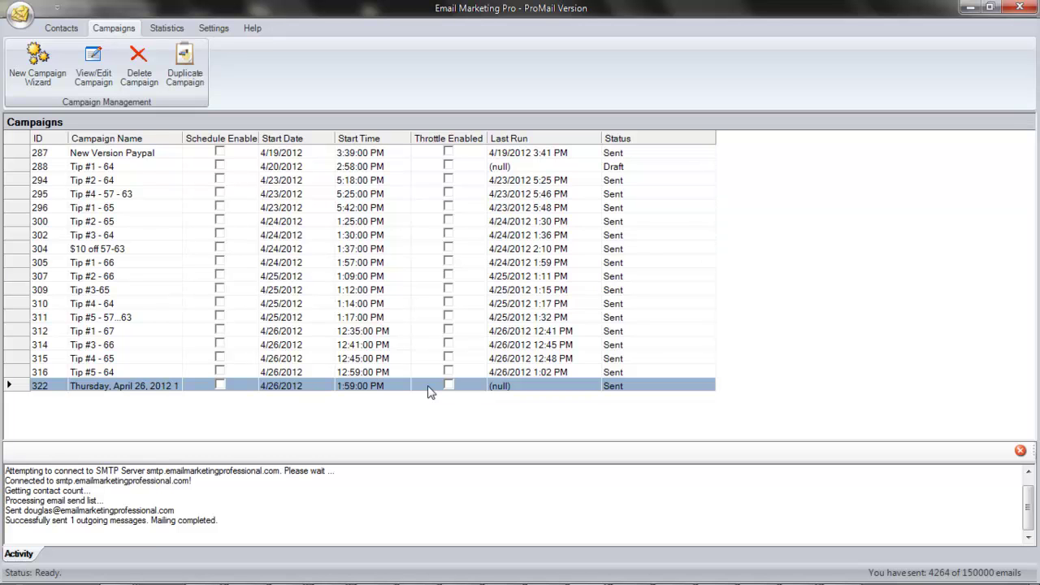
right_click(430, 391)
left_click(452, 398)
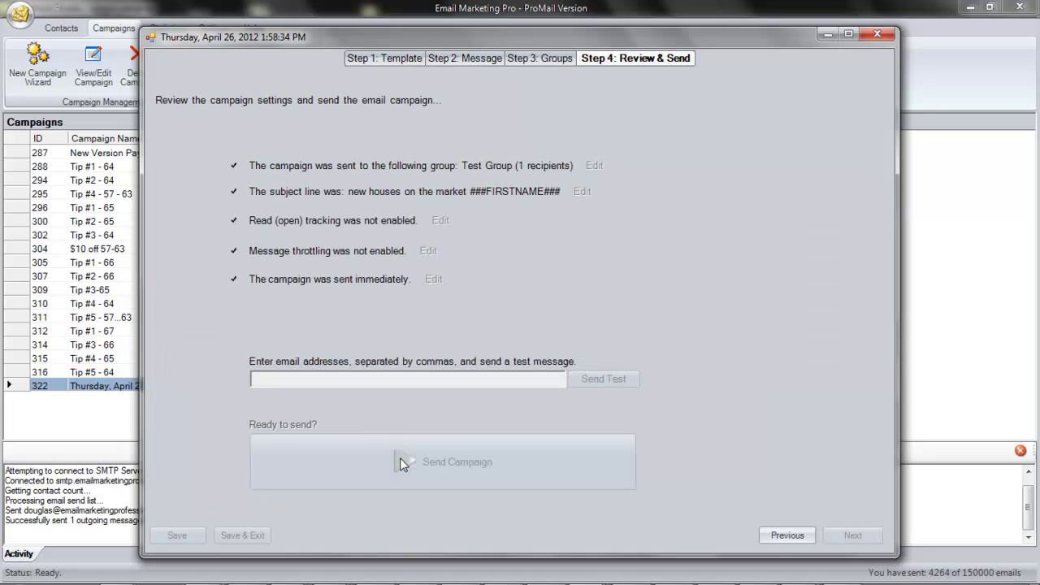
left_click(878, 34)
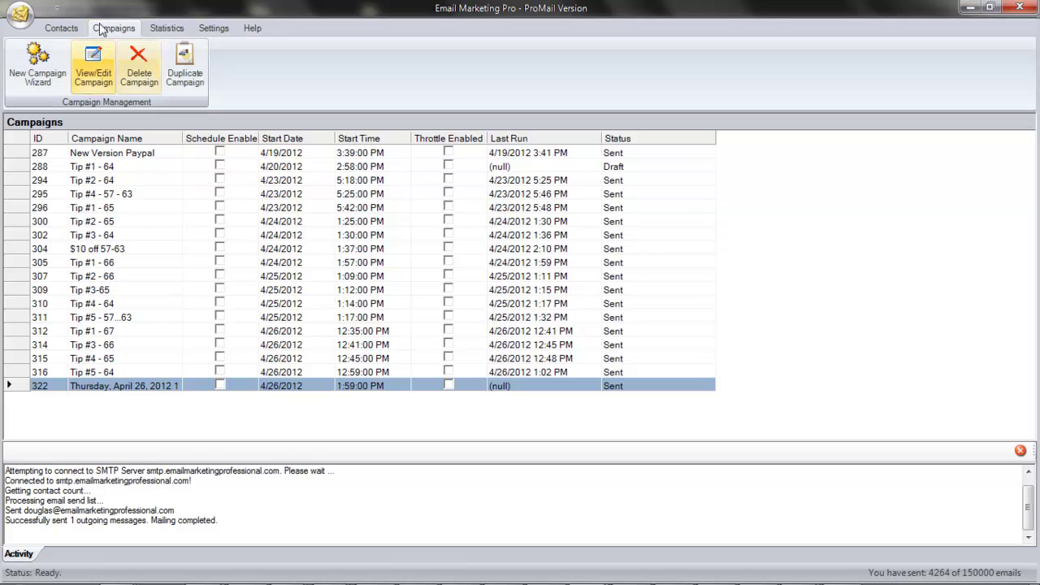
- Refresh the list, duplicate campaign 322 as 'Duplicate', and open the new draft 323
left_click(109, 29)
left_click(309, 388)
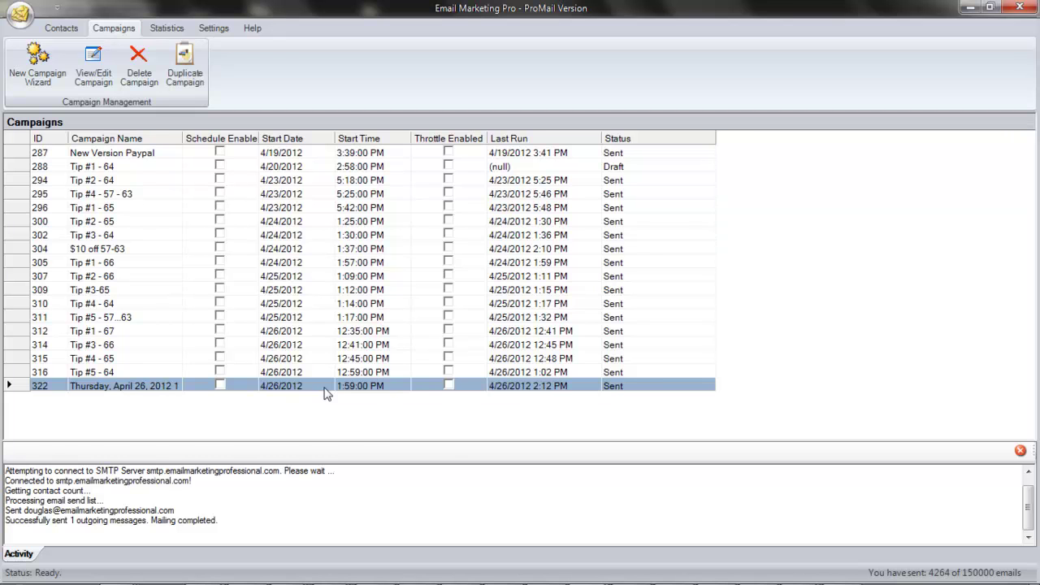
right_click(326, 394)
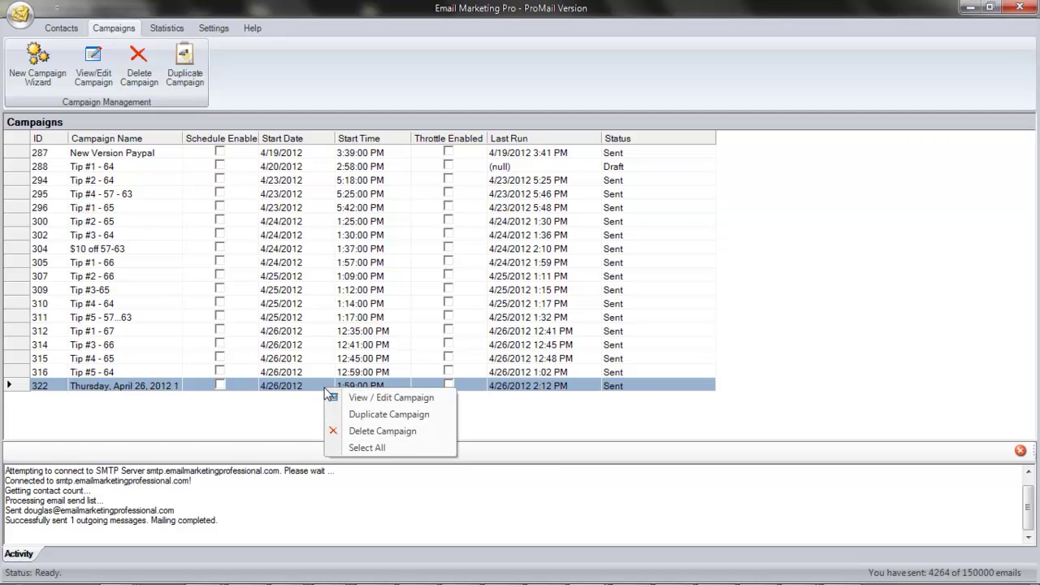
key("Escape")
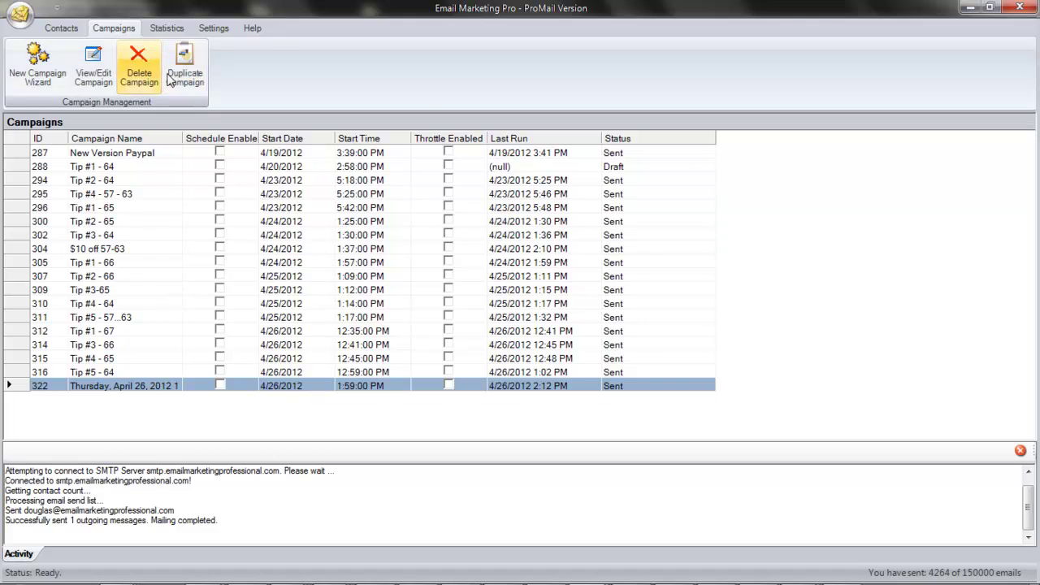
right_click(313, 388)
left_click(358, 409)
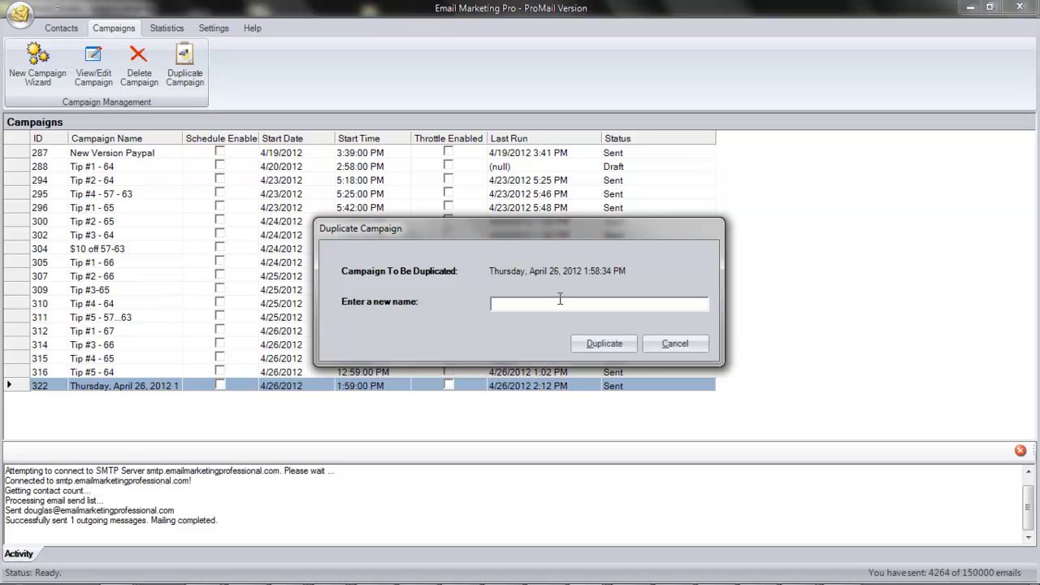
type("Duplicate")
left_click(597, 343)
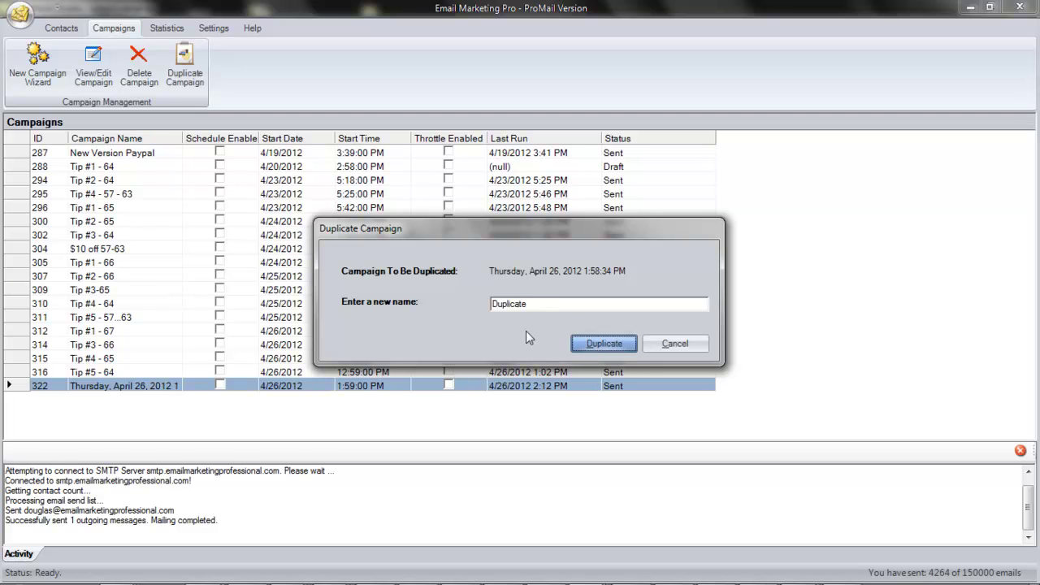
right_click(351, 403)
left_click(371, 411)
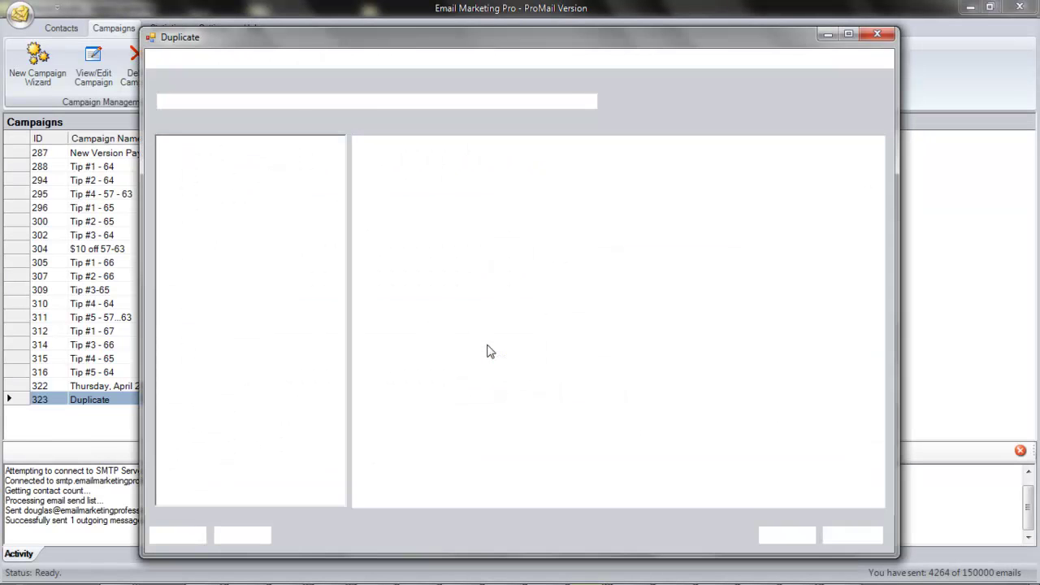